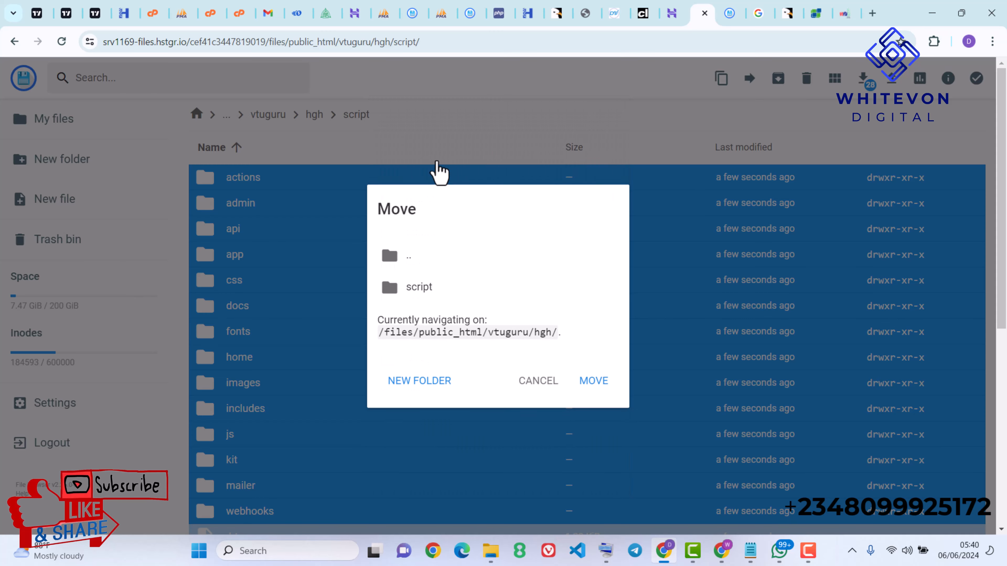
- Move the selected script files up into the vtuguru folder and permanently delete the hgh folder there
double_click(415, 265)
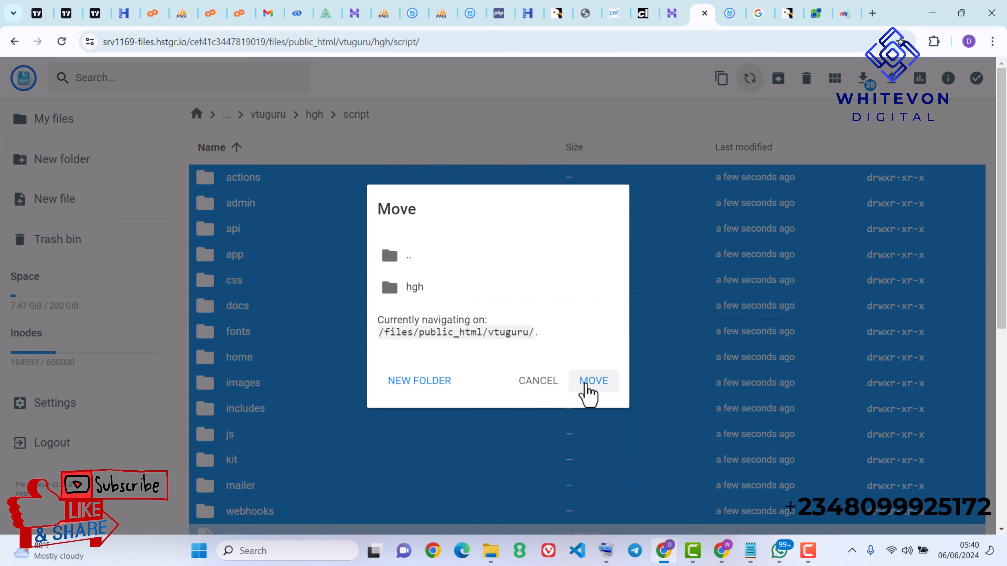
left_click(593, 381)
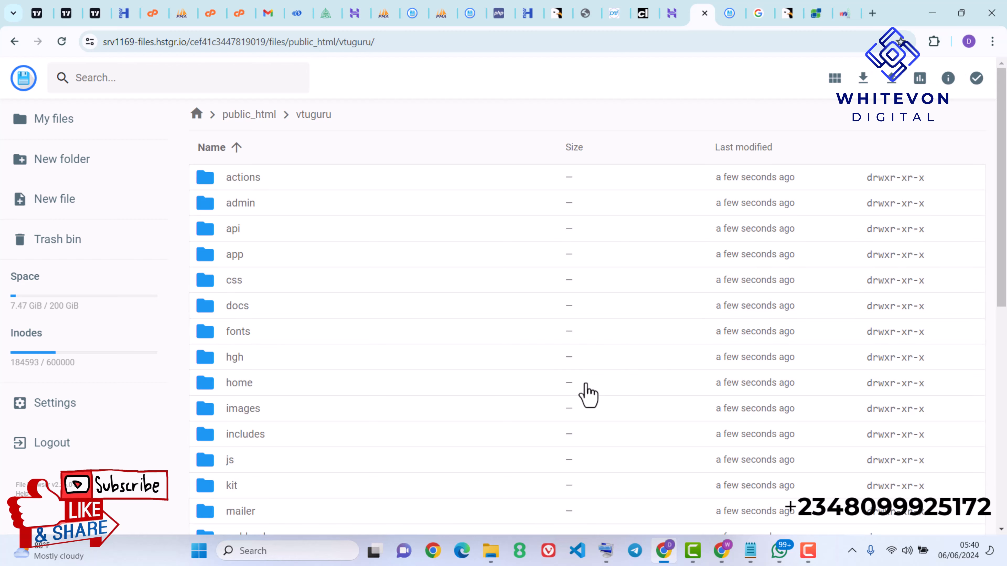
scroll(670, 349, "down", 1)
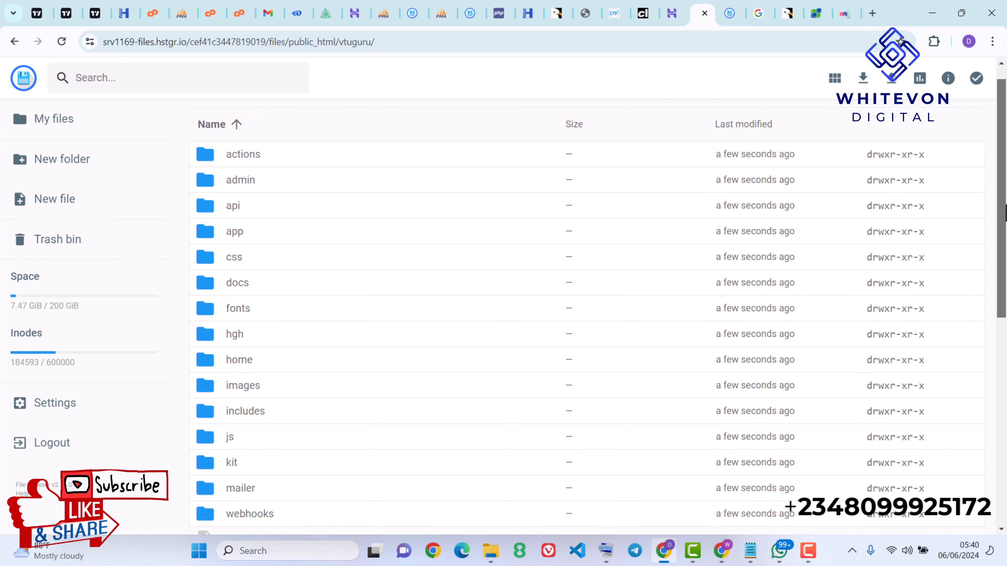
left_click(228, 340)
key("Delete")
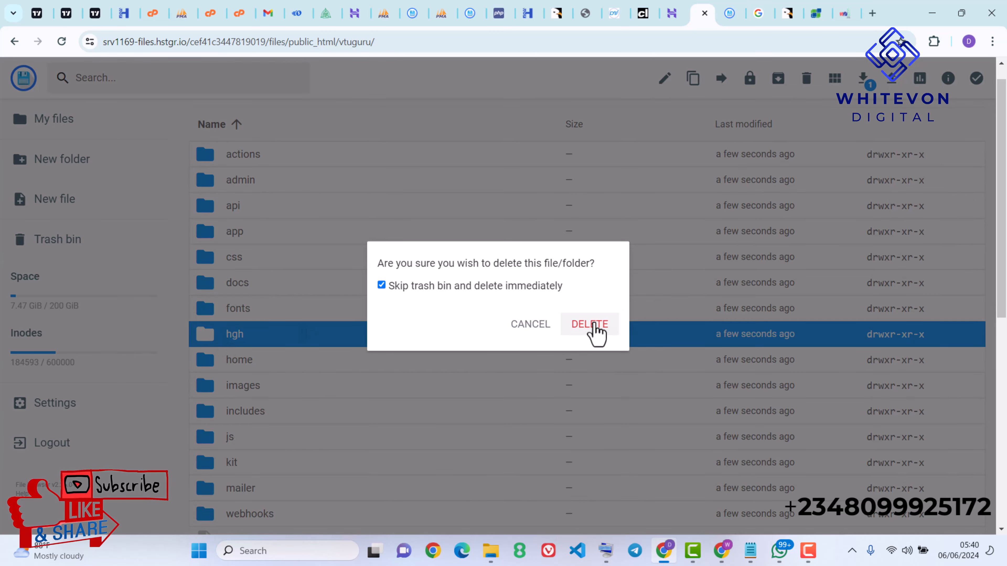
left_click(597, 333)
- Select the vtumorif_Myvtuoo.sql file in the vtuguru folder
left_click_drag(1002, 194, 1006, 400)
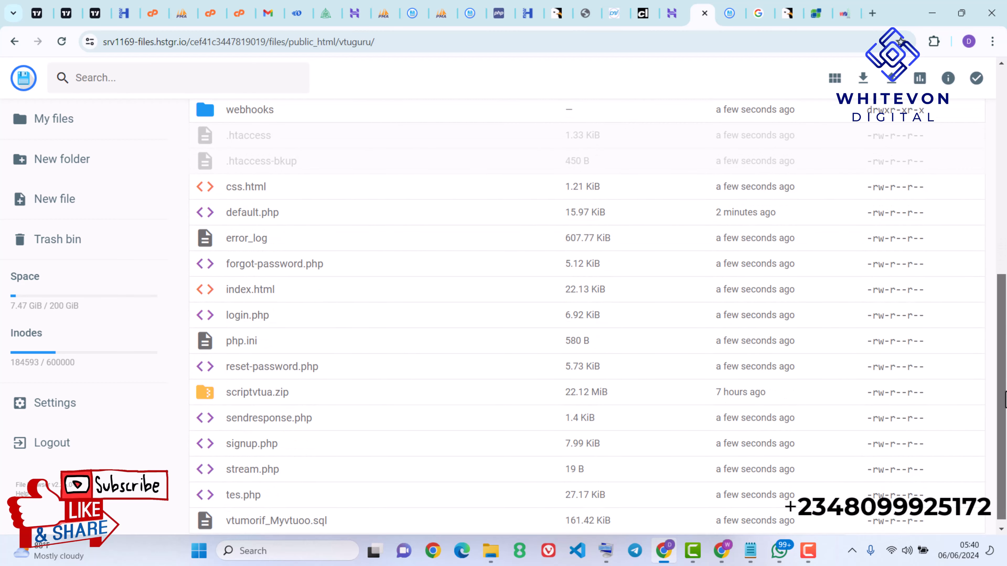
left_click(258, 528)
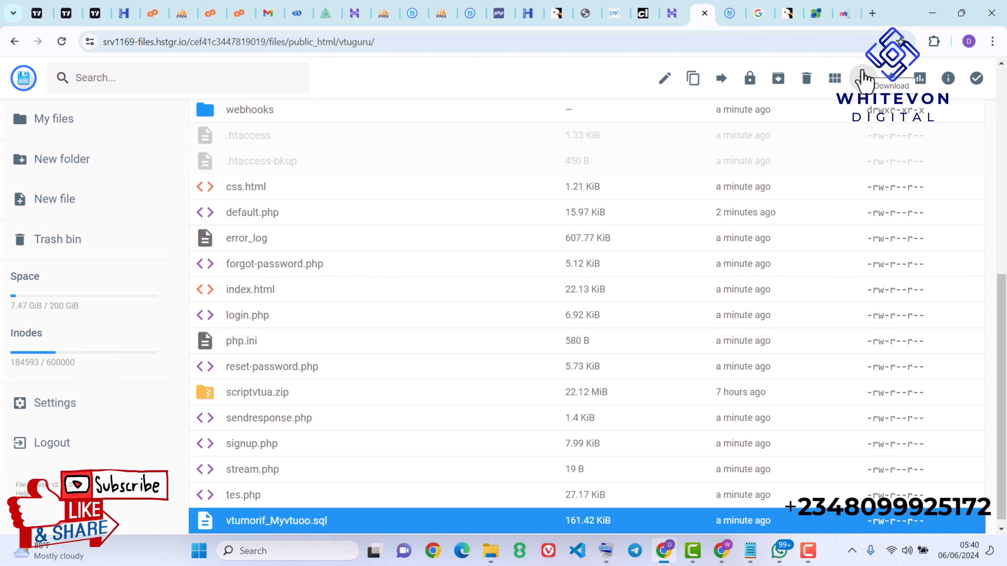
- Switch to cPanel and search its tools for "mys" to look up the MySQL database options
left_click(662, 5)
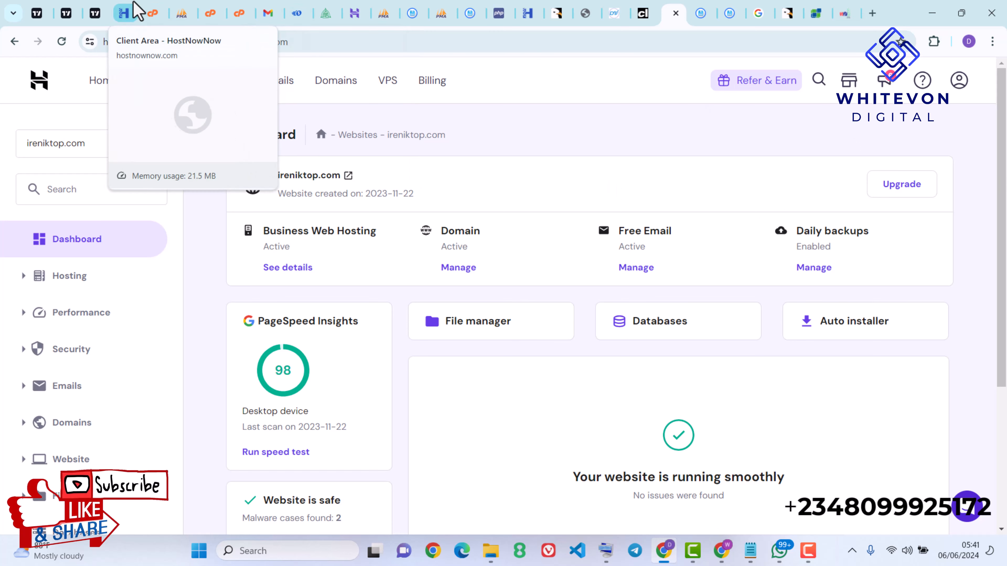
left_click(156, 12)
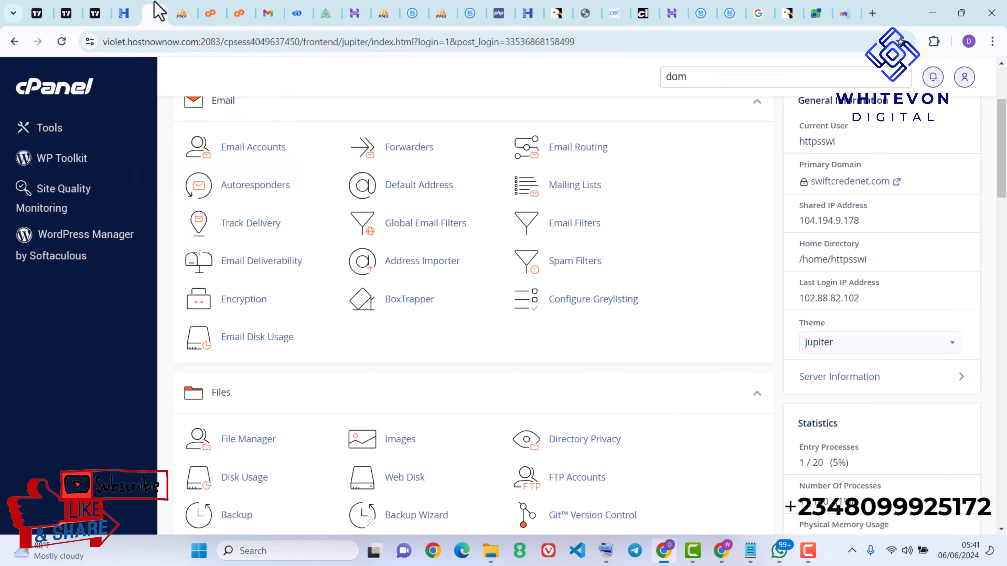
double_click(703, 81)
key("BackSpace")
type("mys")
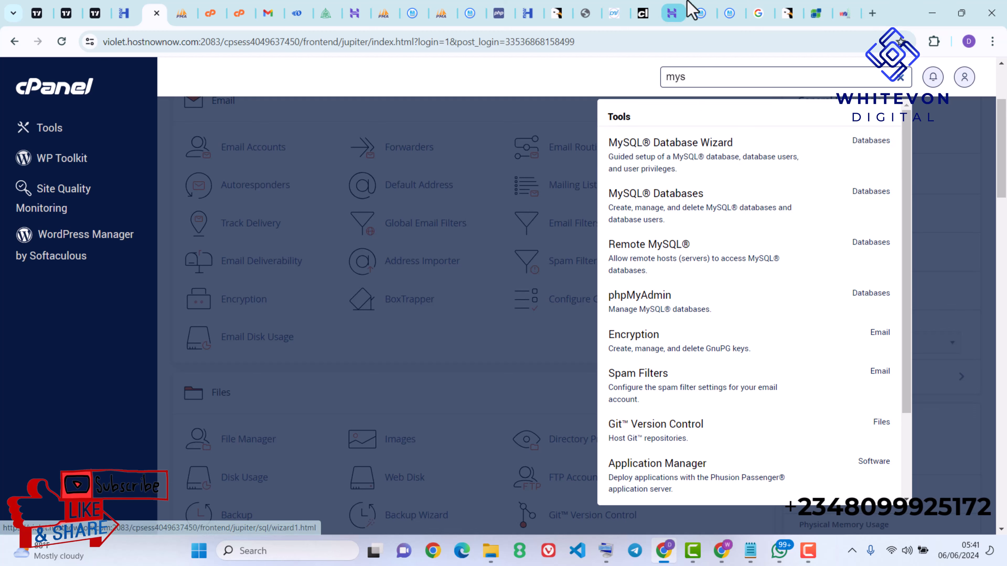
- Switch to the Hostinger panel, search the website menu for "dat" and open the database management page
left_click(673, 11)
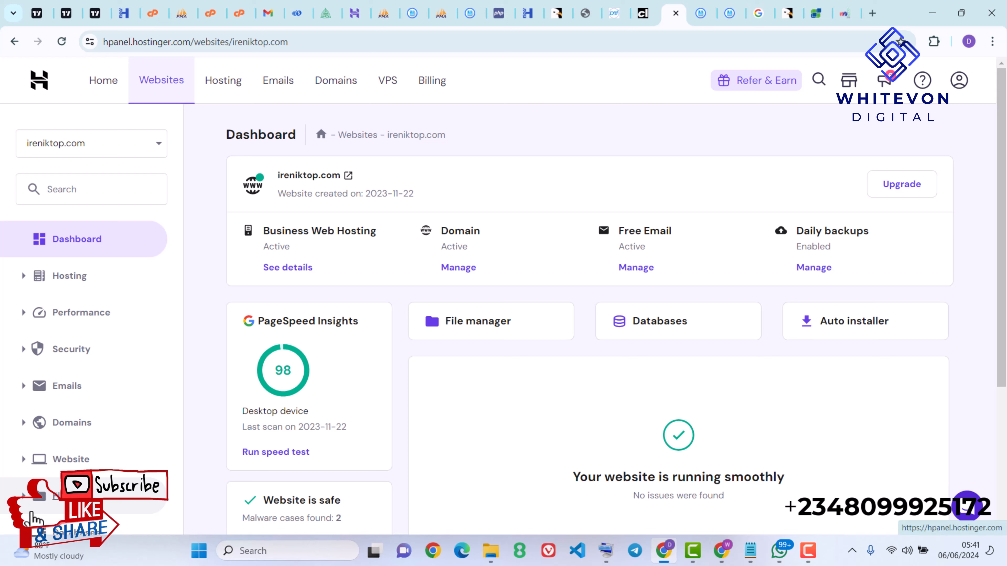
left_click(82, 187)
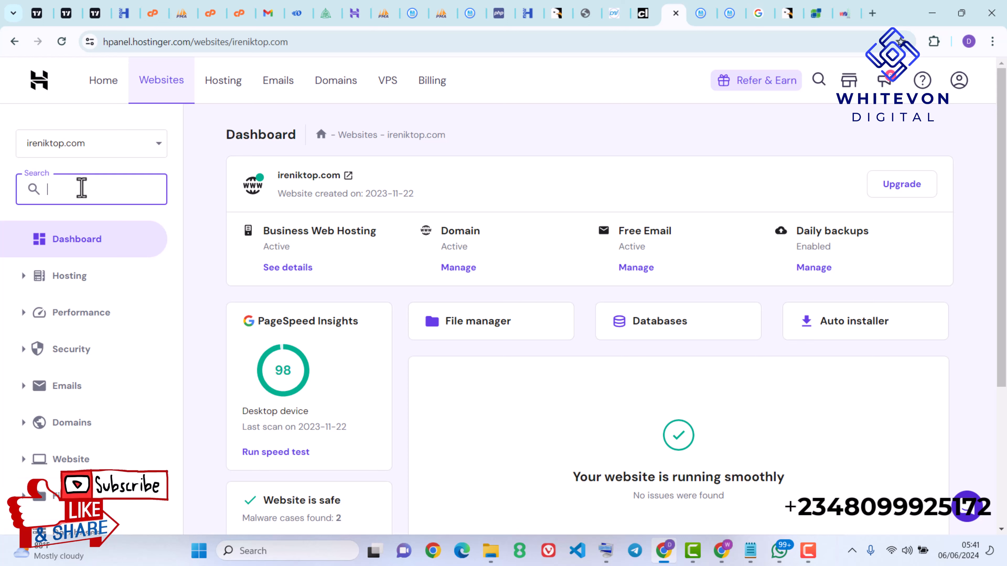
type("dar")
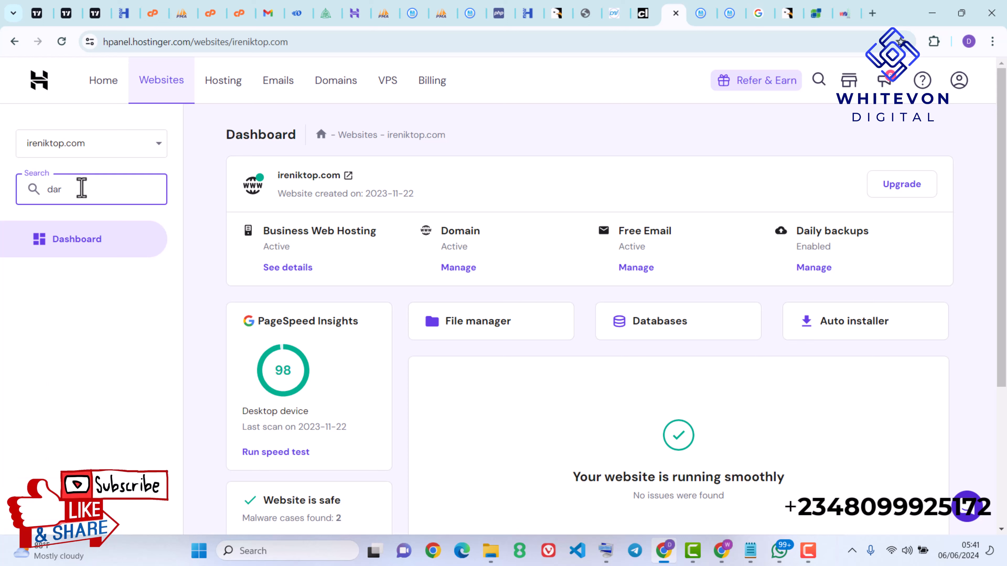
key("BackSpace")
type("t")
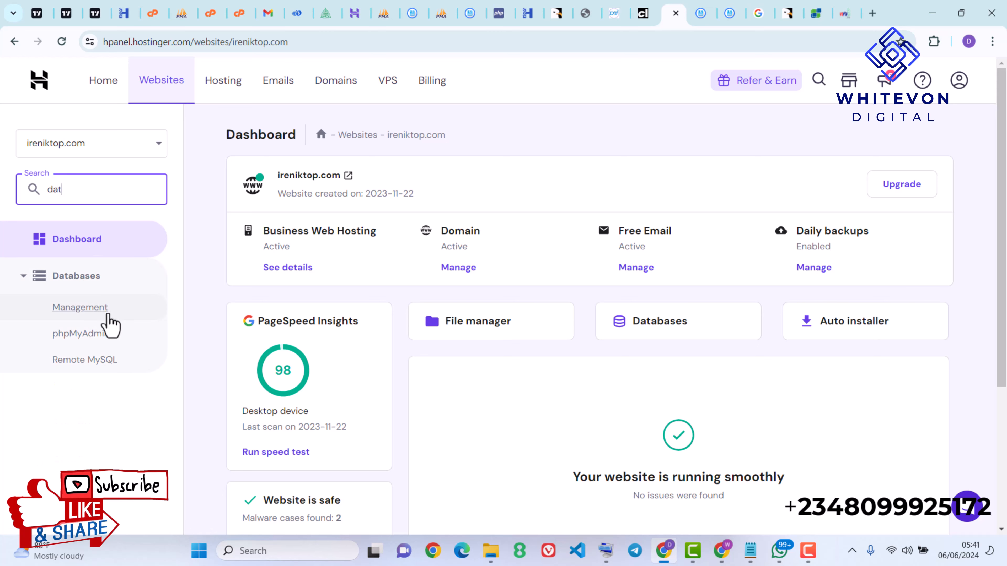
left_click(105, 312)
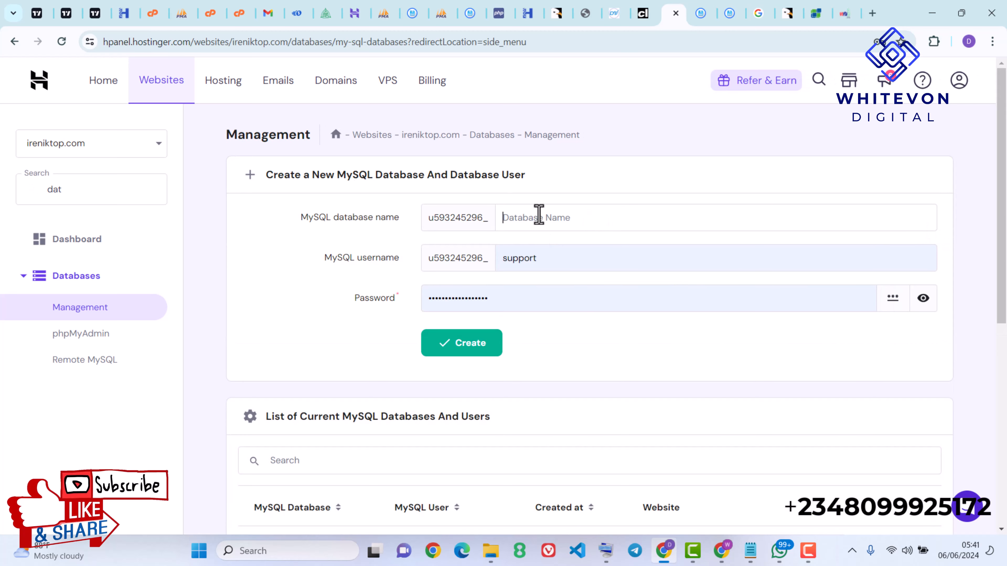
- Fill in the new MySQL database form with vtua as database name and username, and generate a password
left_click(539, 215)
type("vtua")
double_click(539, 258)
type("vt")
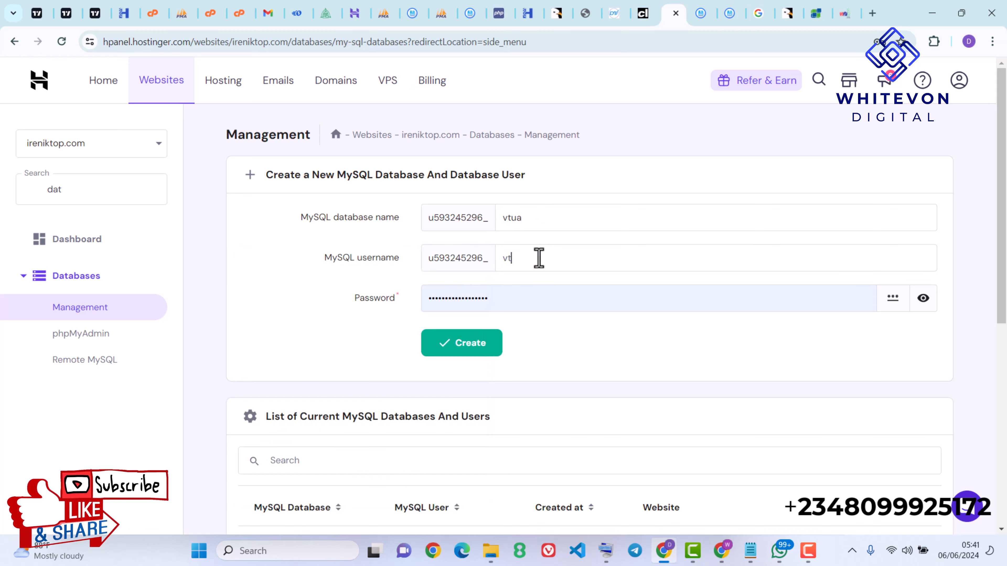
type("u2")
key("BackSpace")
left_click(636, 295)
left_click(894, 300)
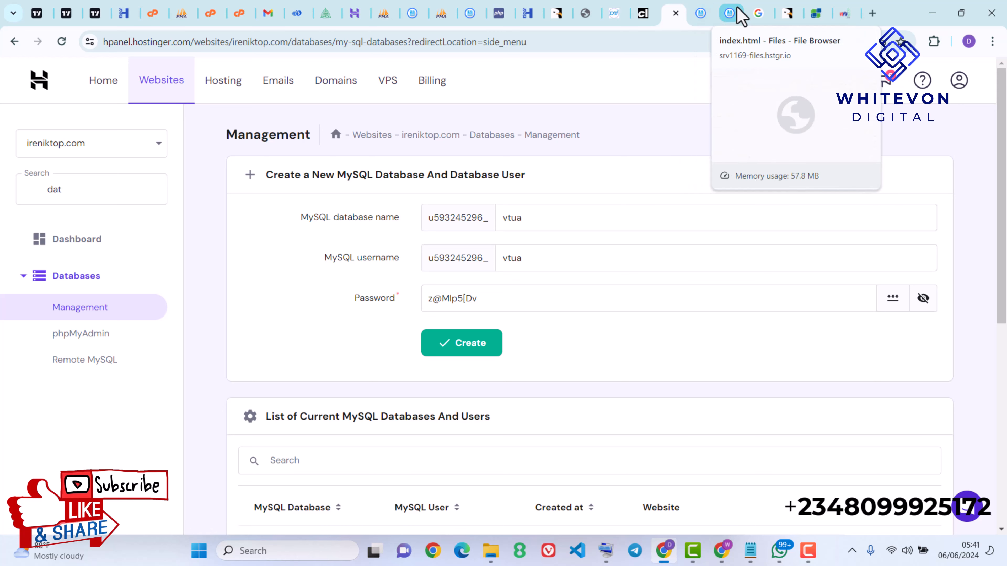
- Return to the file browser and open conn.php from the vtuguru includes folder for editing
left_click(702, 12)
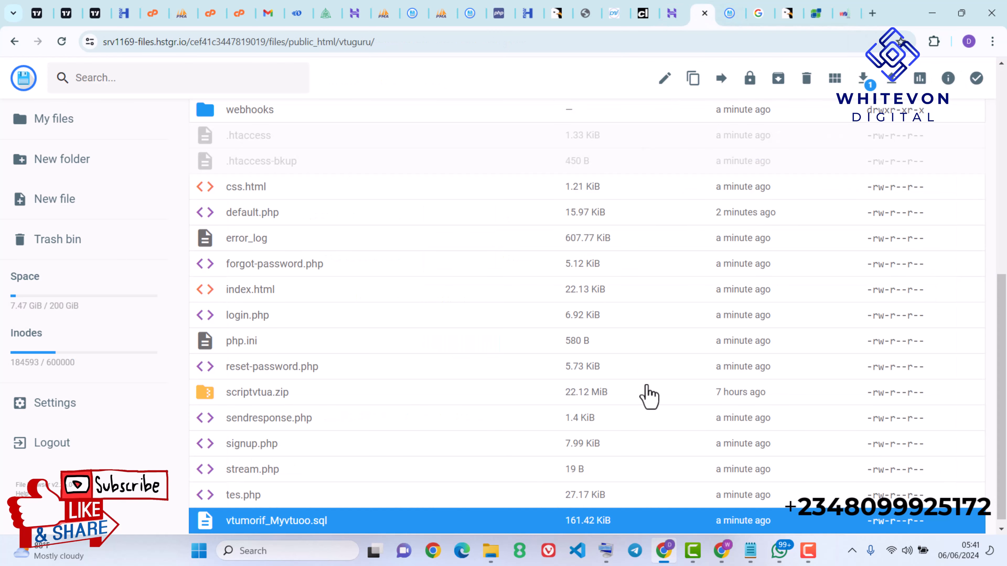
scroll(627, 342, "up", 10)
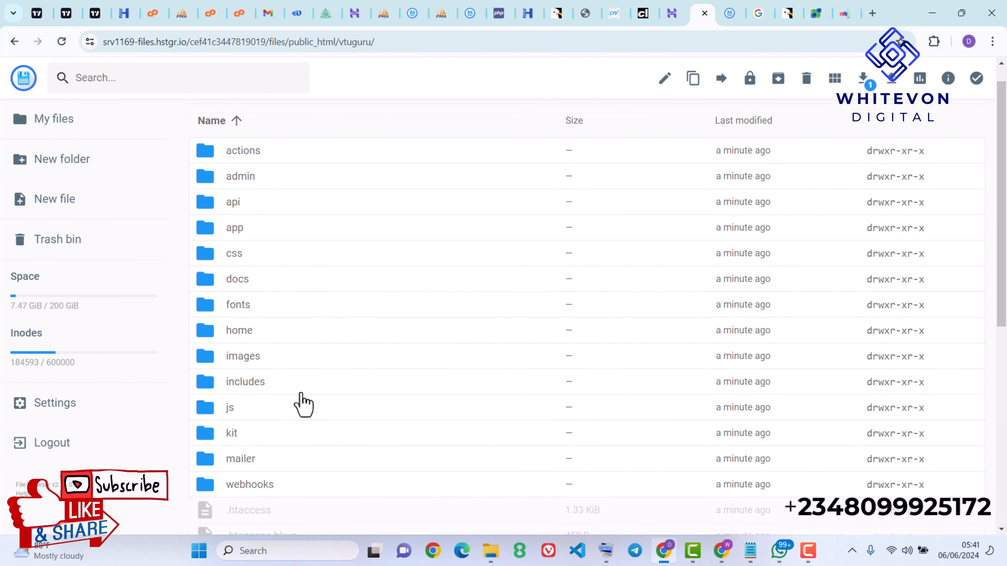
double_click(294, 386)
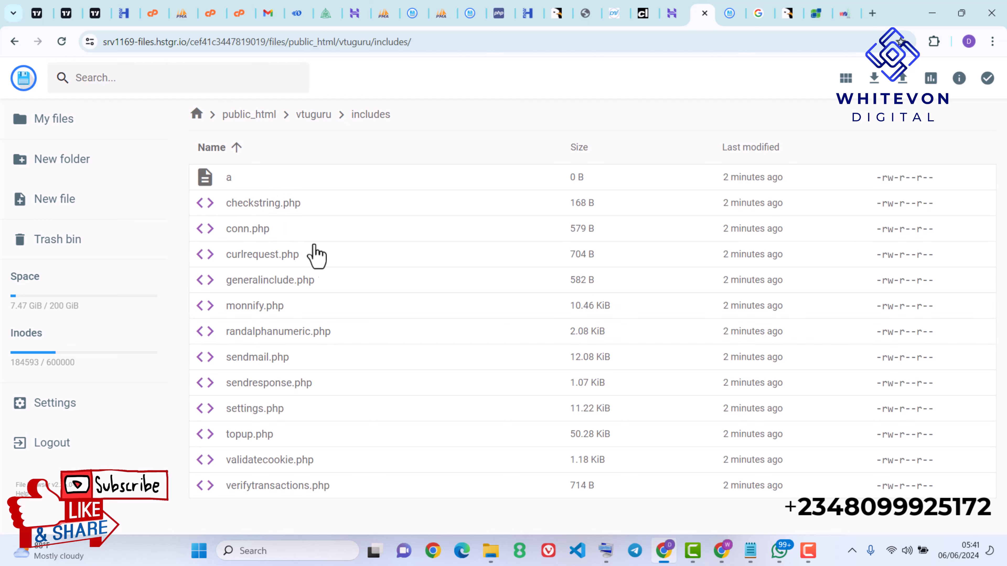
left_click(257, 230)
right_click(258, 230)
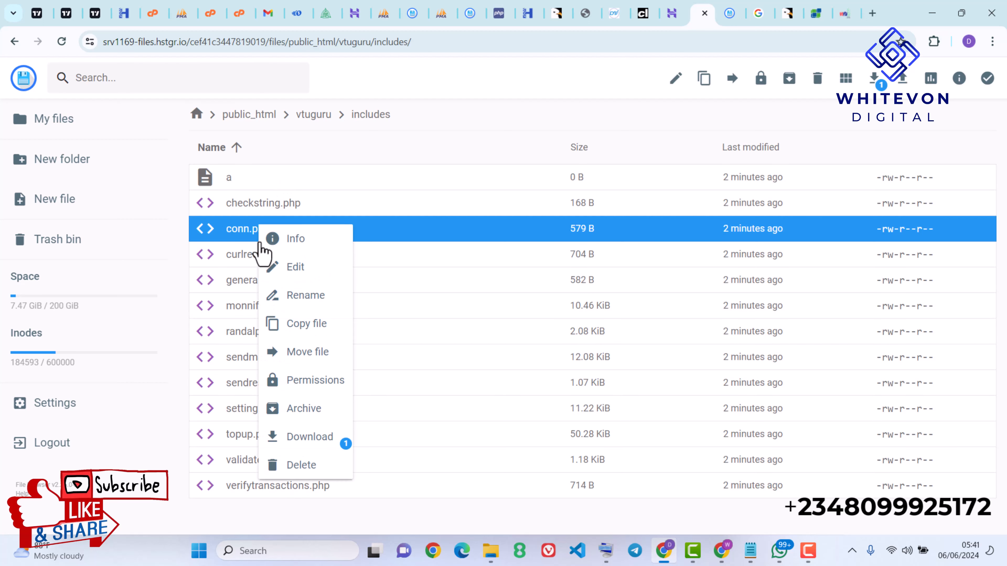
left_click(310, 268)
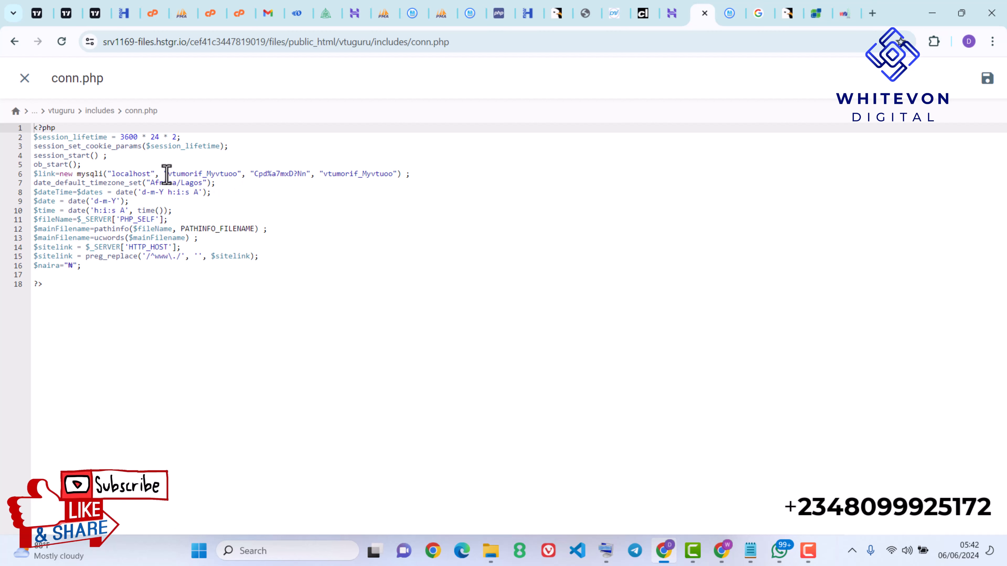
- Replace the mysqli username in conn.php with the account prefix copied from the Hostinger database form, followed by vtua
left_click(683, 7)
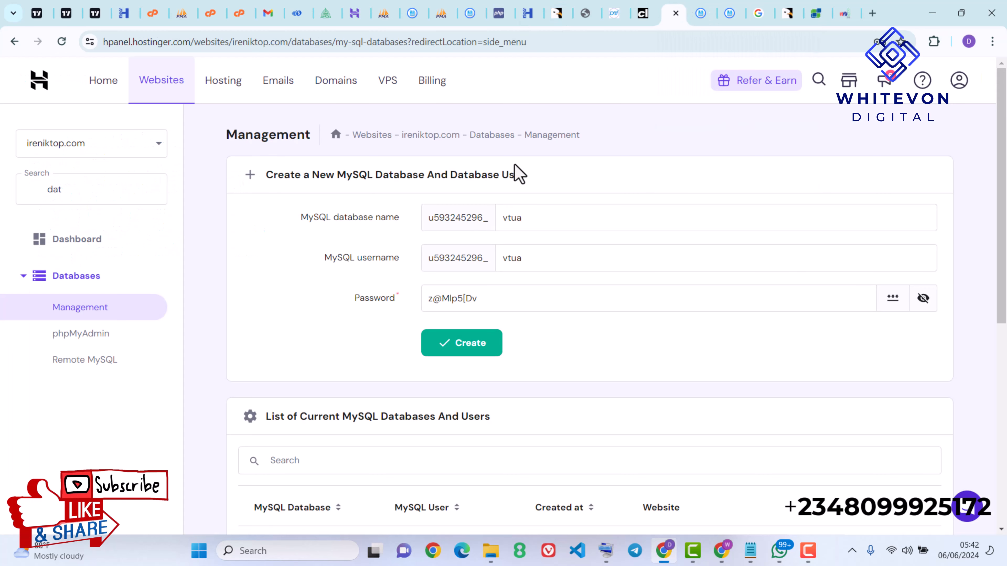
double_click(461, 218)
right_click(461, 216)
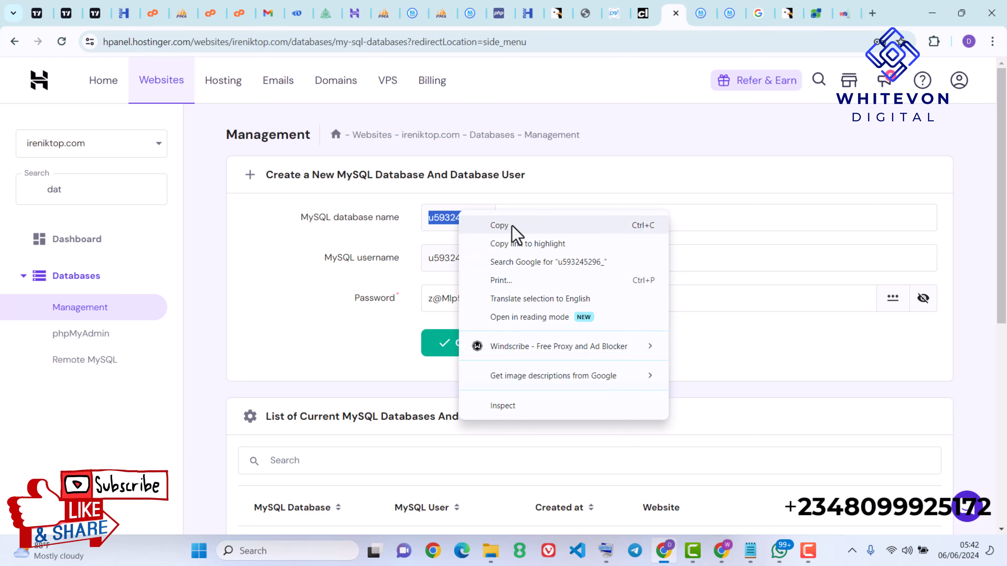
left_click(522, 232)
left_click(697, 10)
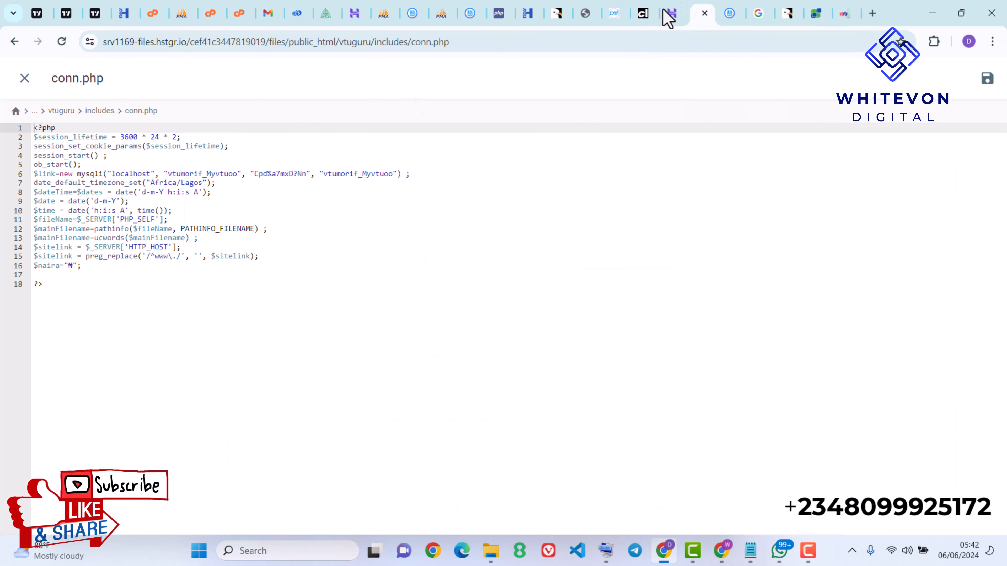
double_click(206, 173)
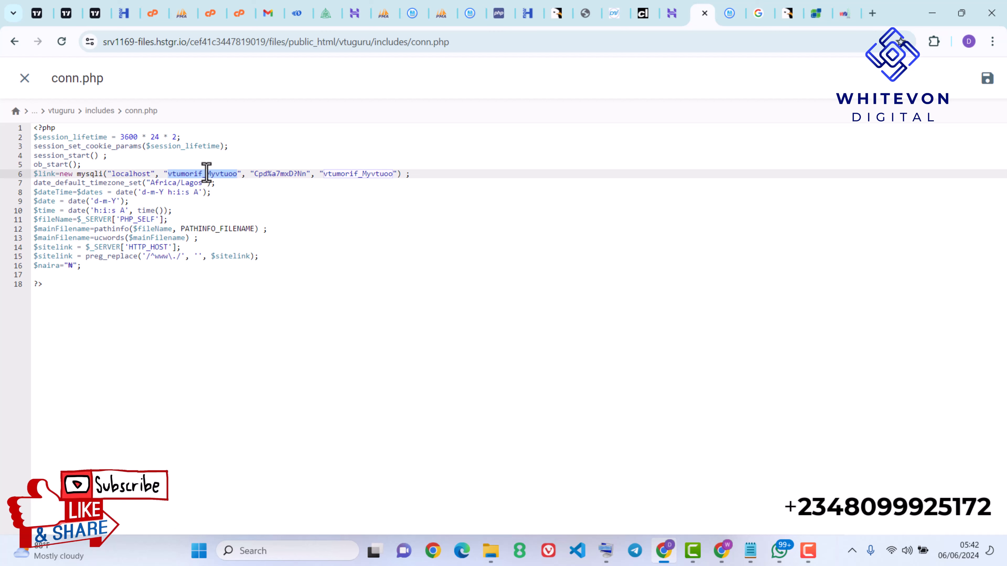
key("ctrl+v")
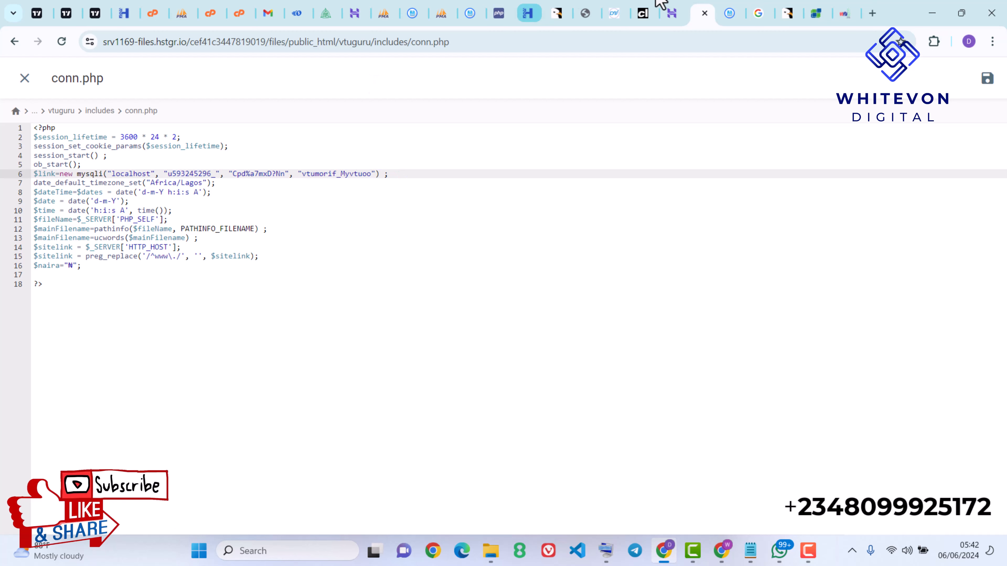
left_click(680, 10)
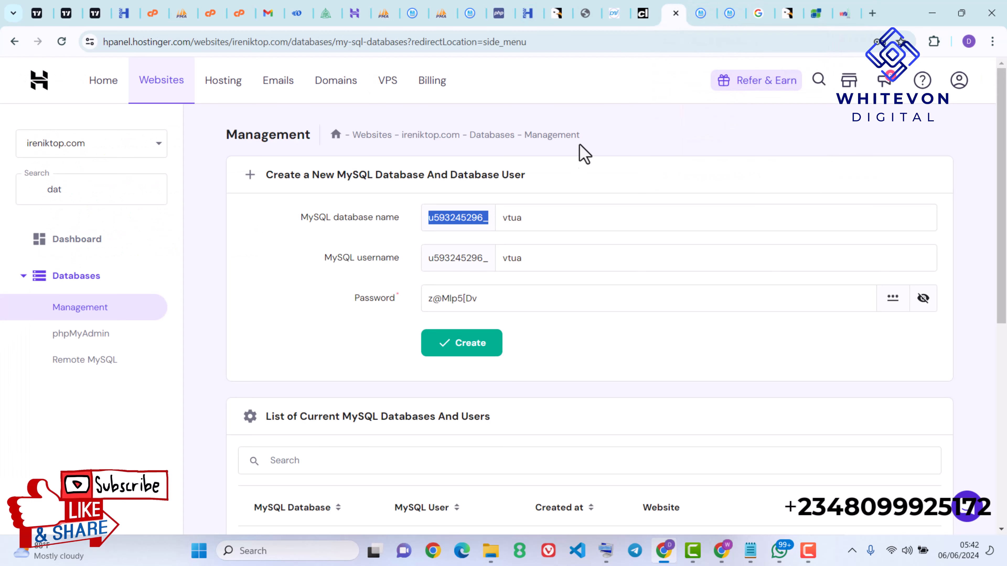
left_click(700, 13)
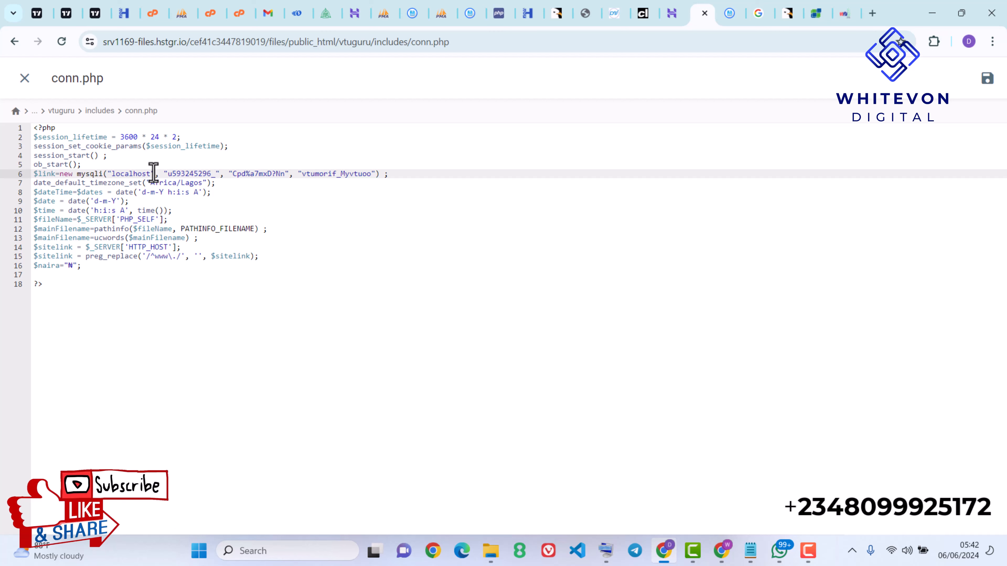
type("vtua")
- Replace the mysqli database name in conn.php with a copy of the new prefixed vtua username
double_click(213, 173)
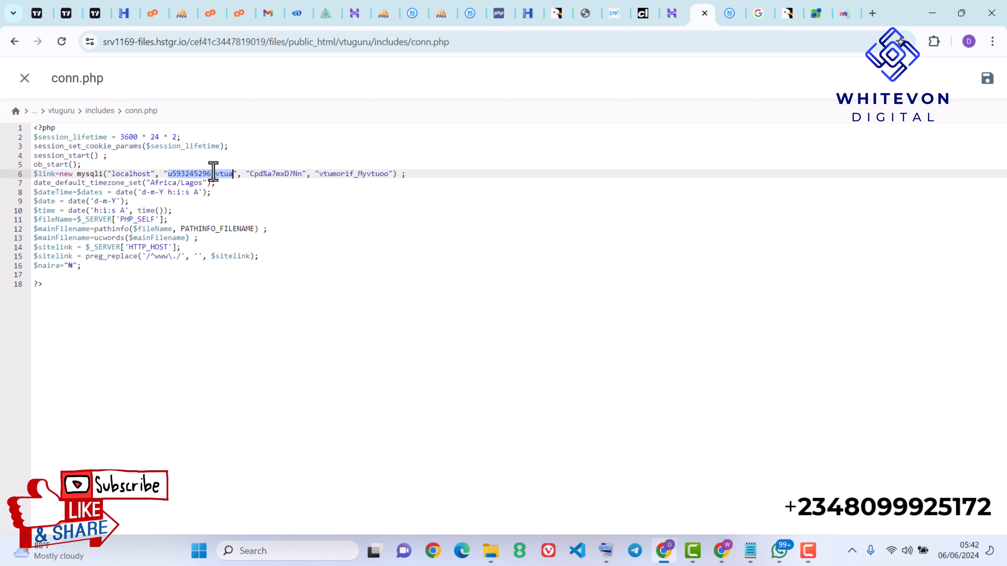
double_click(336, 174)
key("ctrl+v")
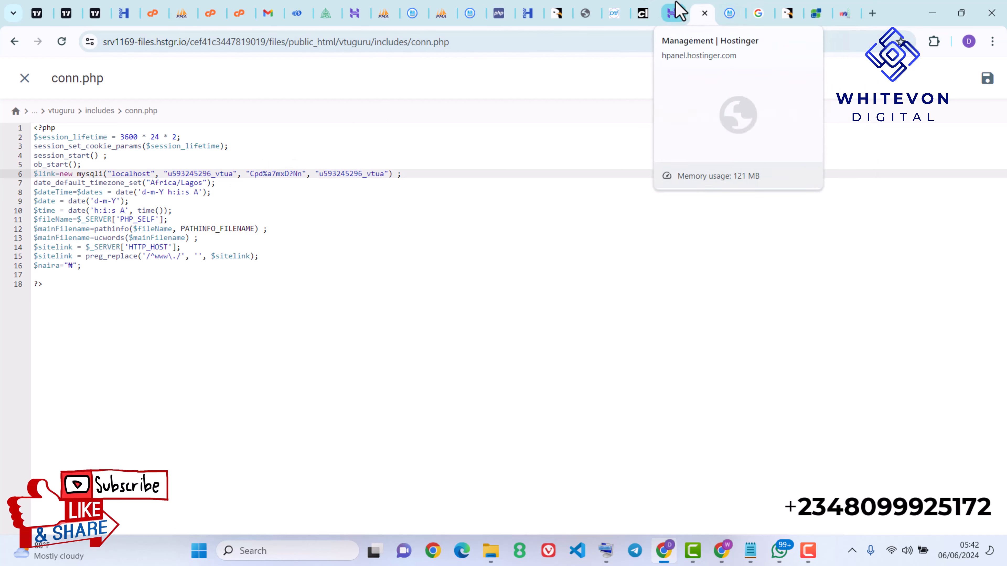
- Copy the generated database password from the Hostinger form and paste it over the mysqli password in conn.php
left_click(674, 12)
double_click(539, 303)
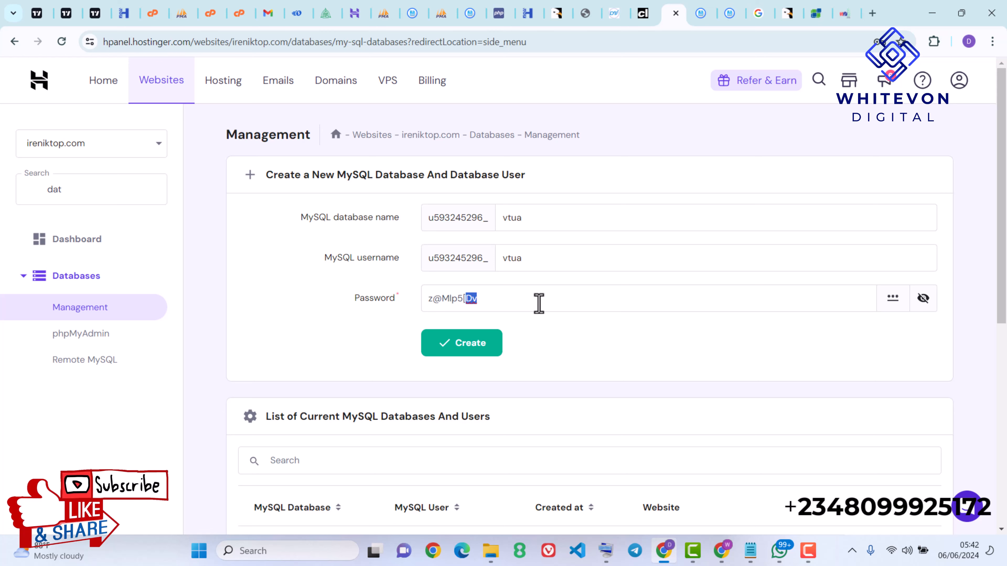
triple_click(538, 303)
left_click(700, 12)
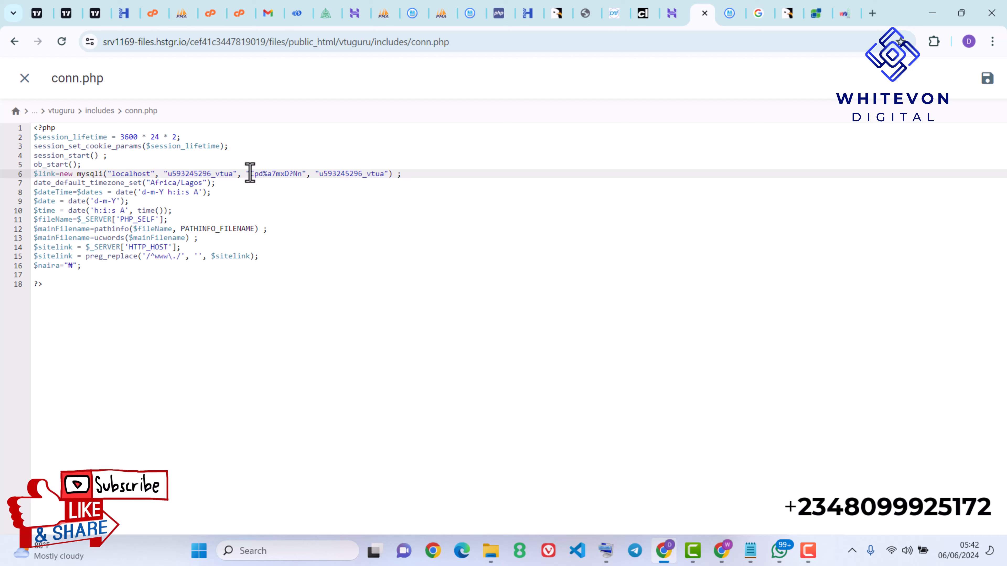
left_click_drag(250, 173, 295, 173)
key("ctrl+v")
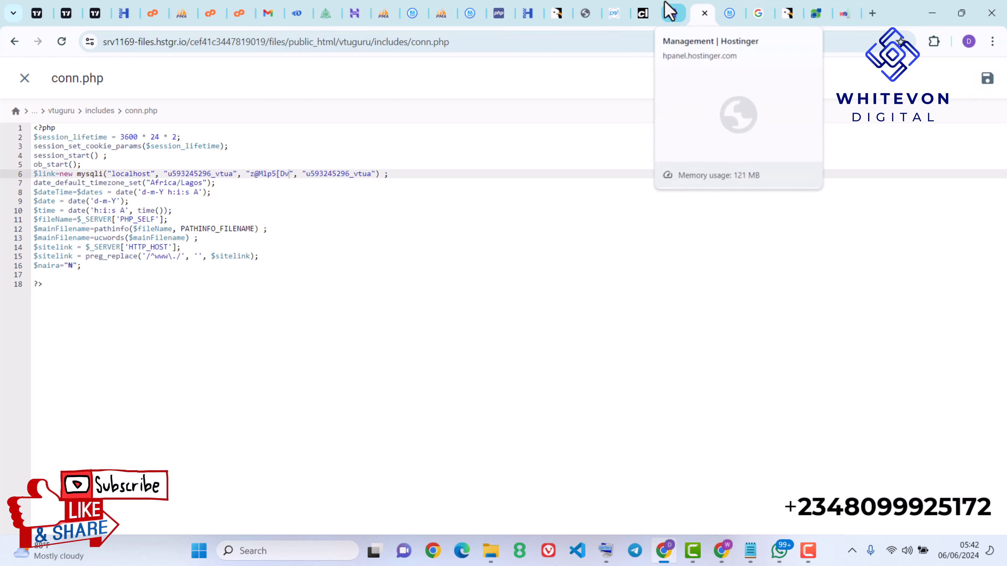
- Create the vtua MySQL database and user in Hostinger, and open phpMyAdmin for the new database
left_click(670, 11)
left_click(476, 343)
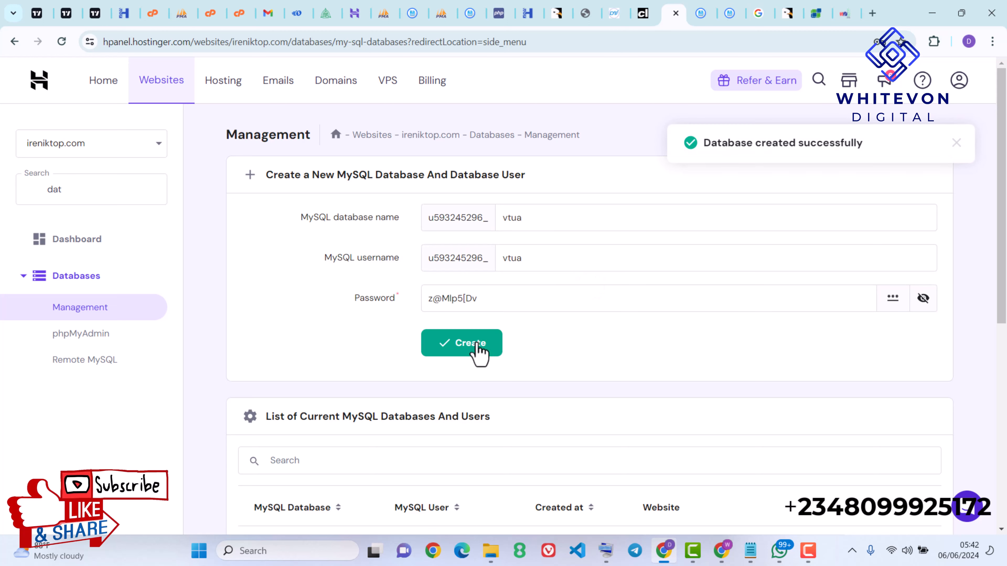
scroll(793, 356, "down", 5)
left_click(848, 309)
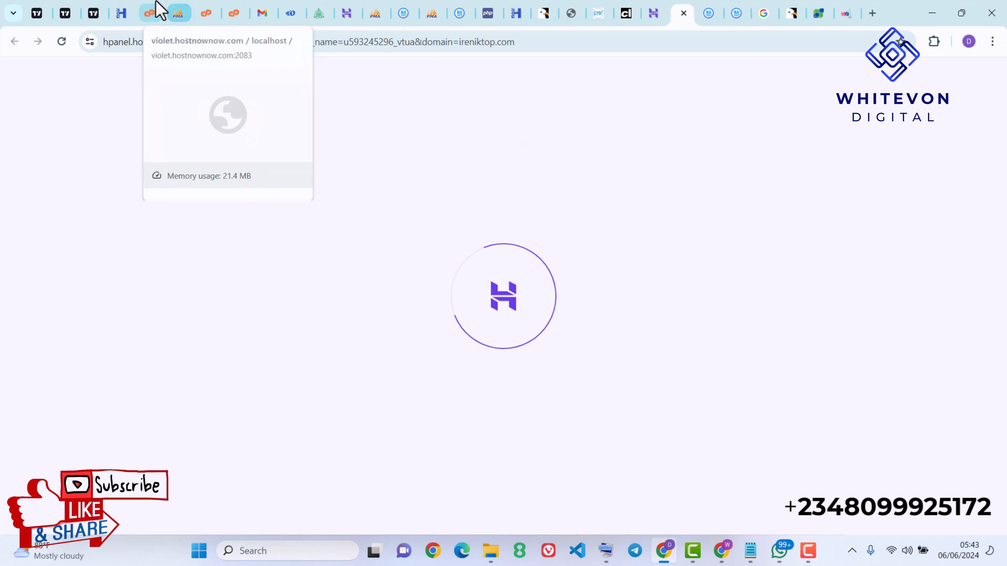
- Switch to cPanel and search its tools for php
left_click(153, 10)
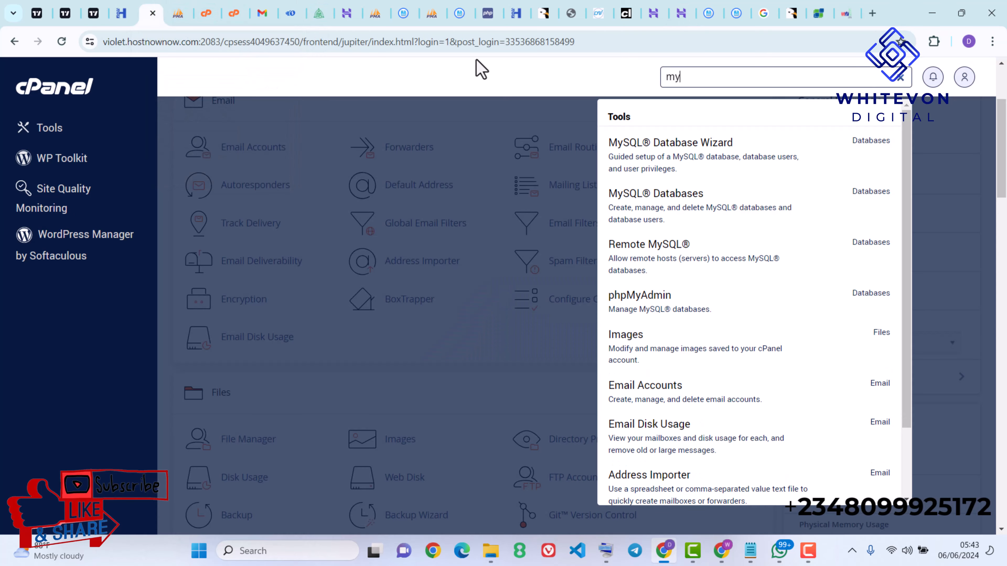
key("BackSpace")
key("BackSpace")
type("php")
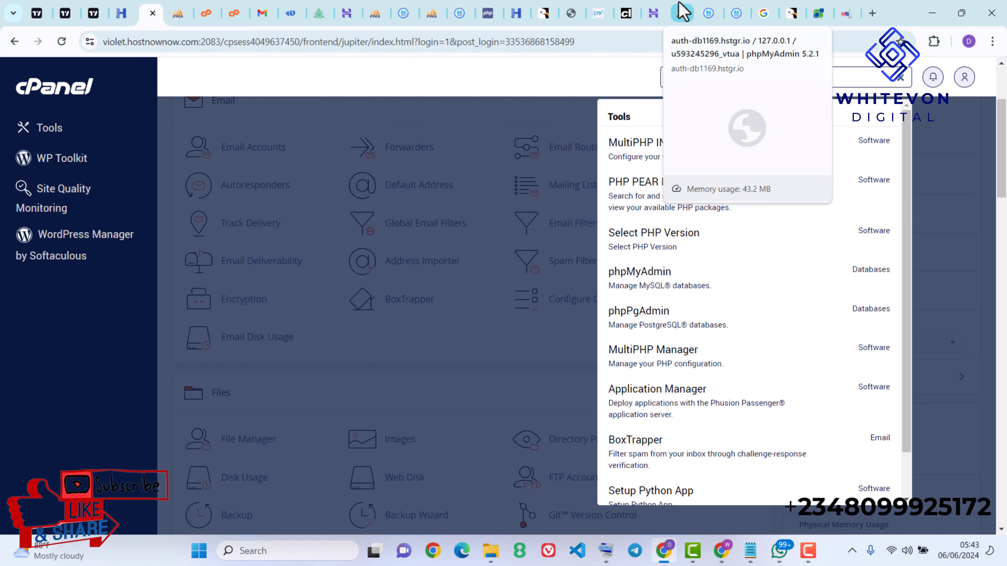
- Import vtumorif_Myvtuoo.sql into the vtua database in Hostinger's phpMyAdmin, keeping the default SQL import options
left_click(681, 13)
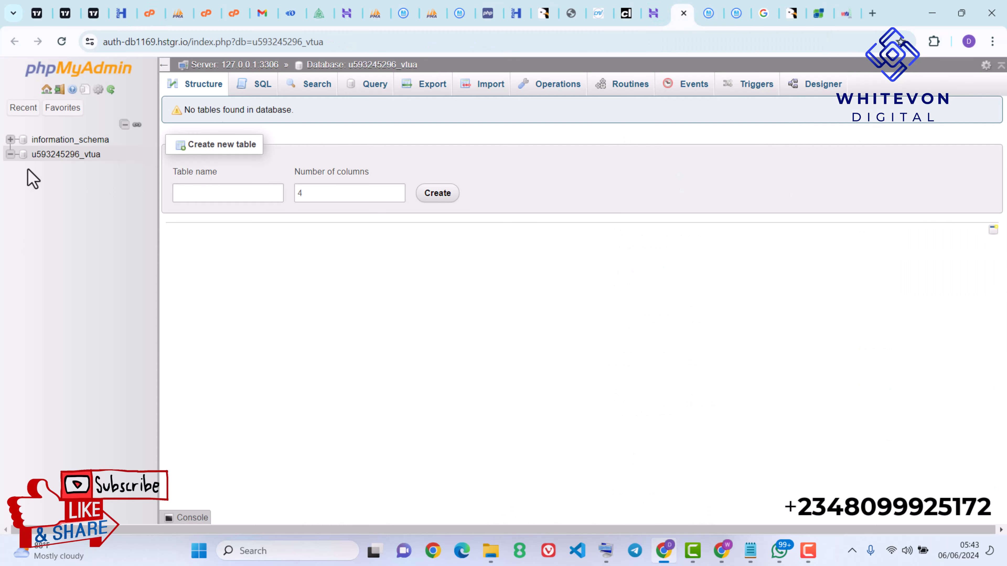
left_click(493, 90)
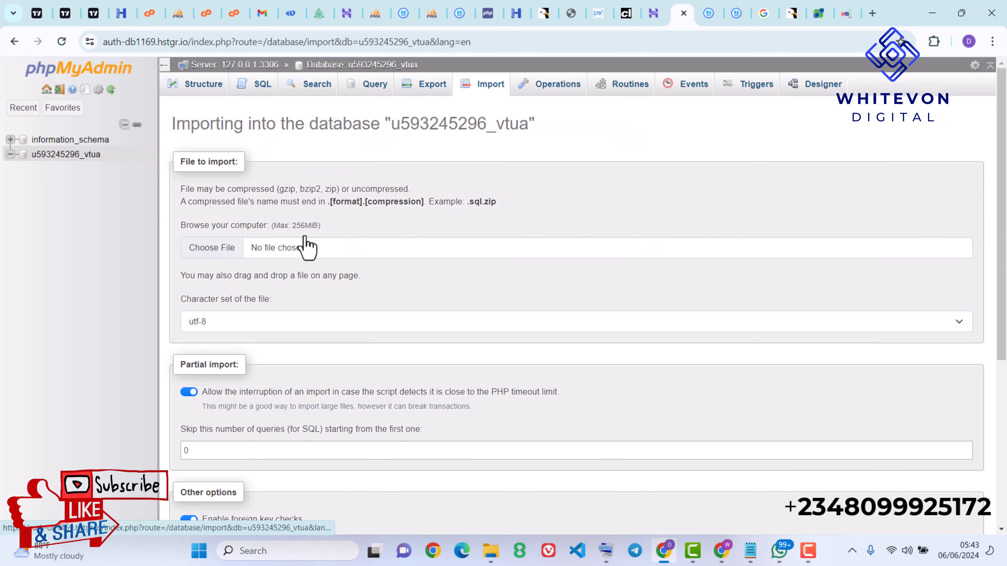
left_click(222, 250)
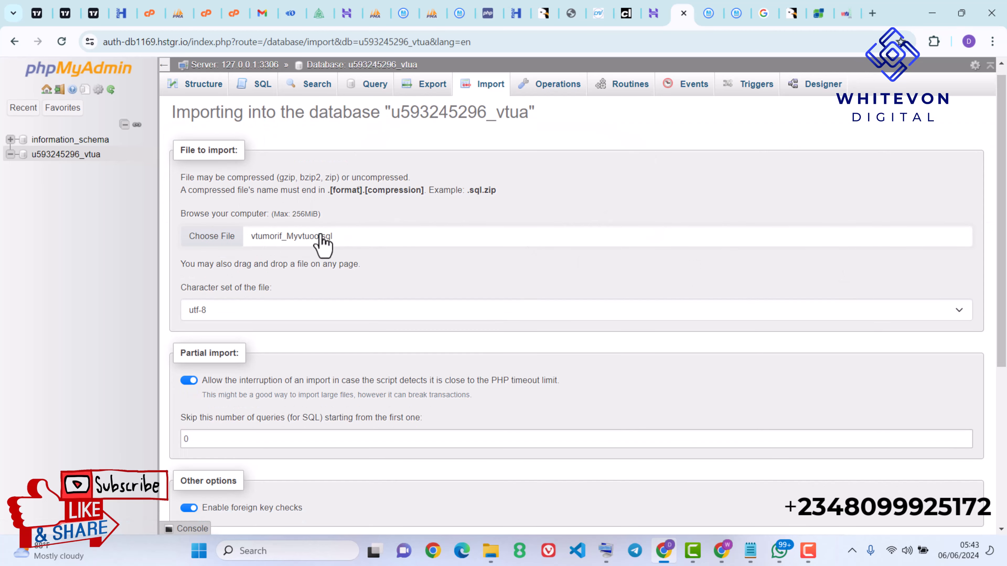
scroll(1003, 357, "down", 5)
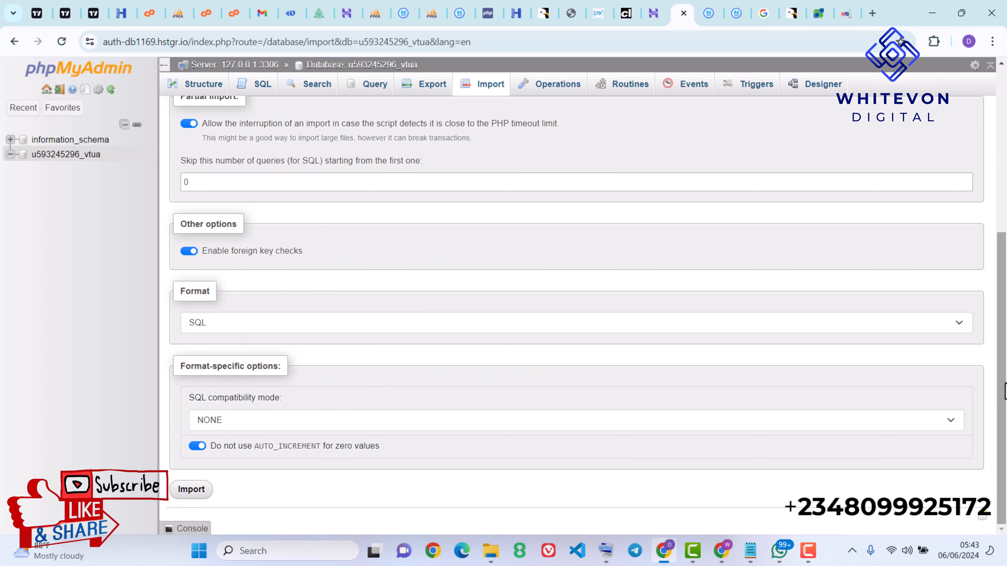
left_click(191, 490)
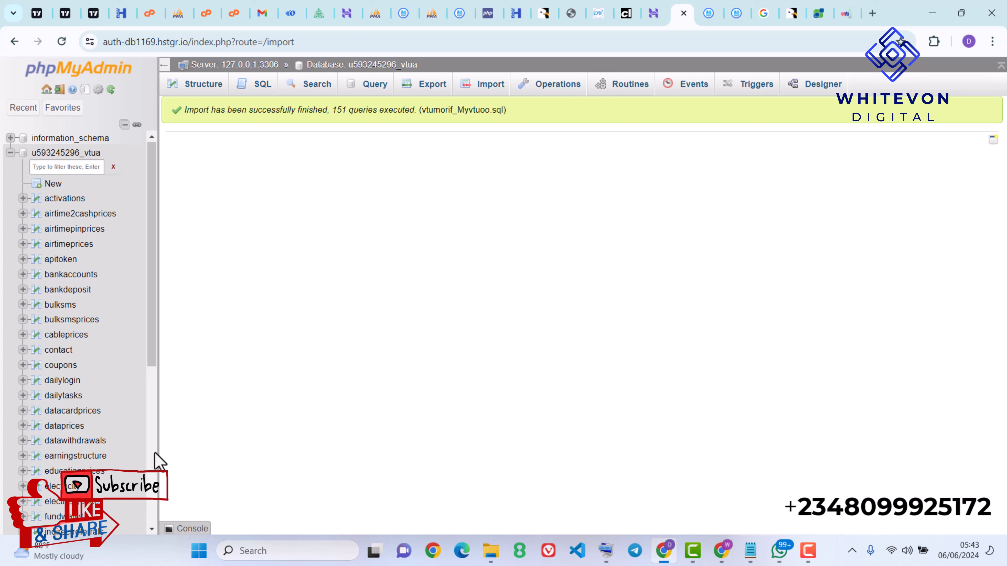
- Close conn.php in the Hostinger file manager and open index.html from the vtuguru folder for editing
left_click(709, 13)
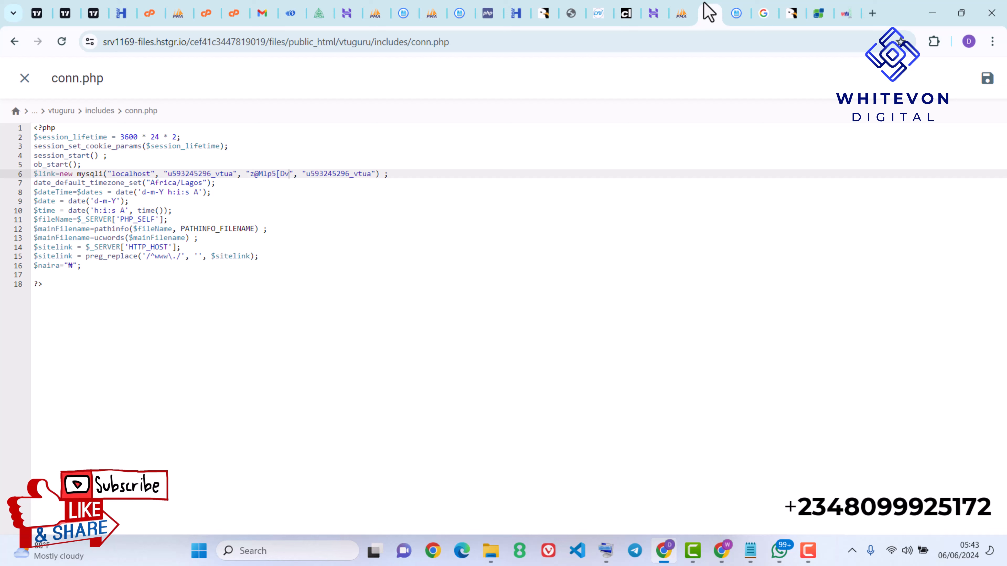
left_click(18, 88)
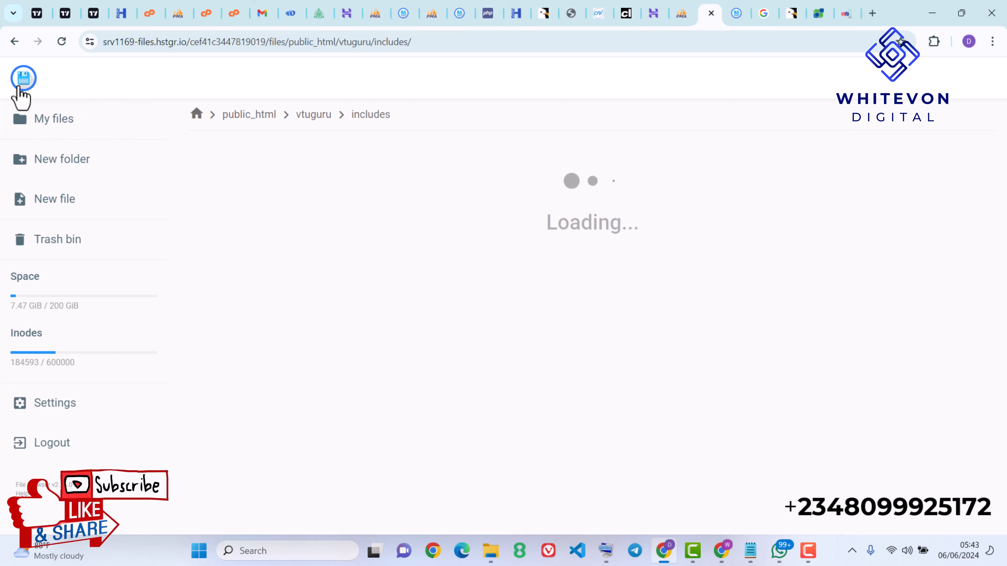
left_click(314, 116)
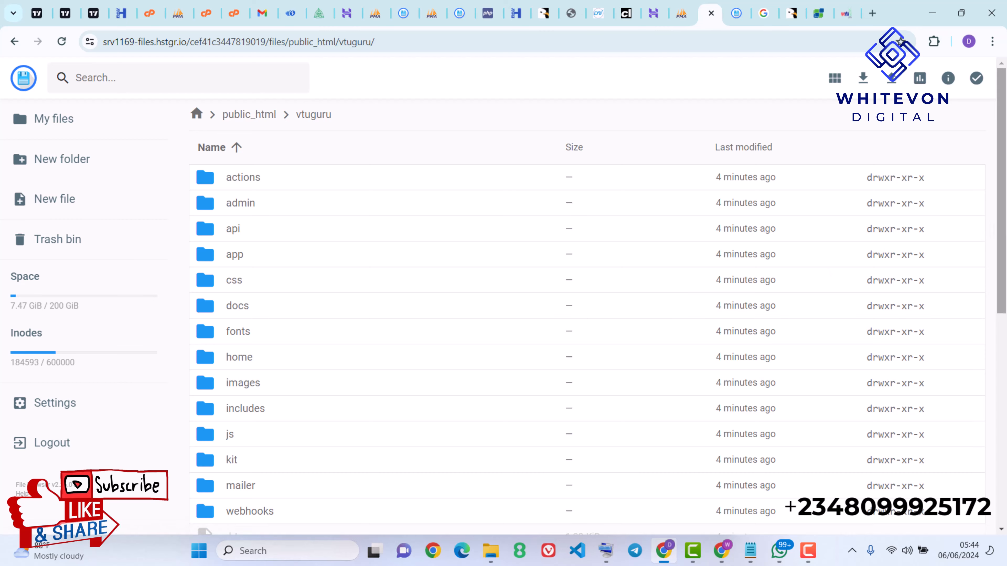
left_click_drag(1005, 220, 1005, 369)
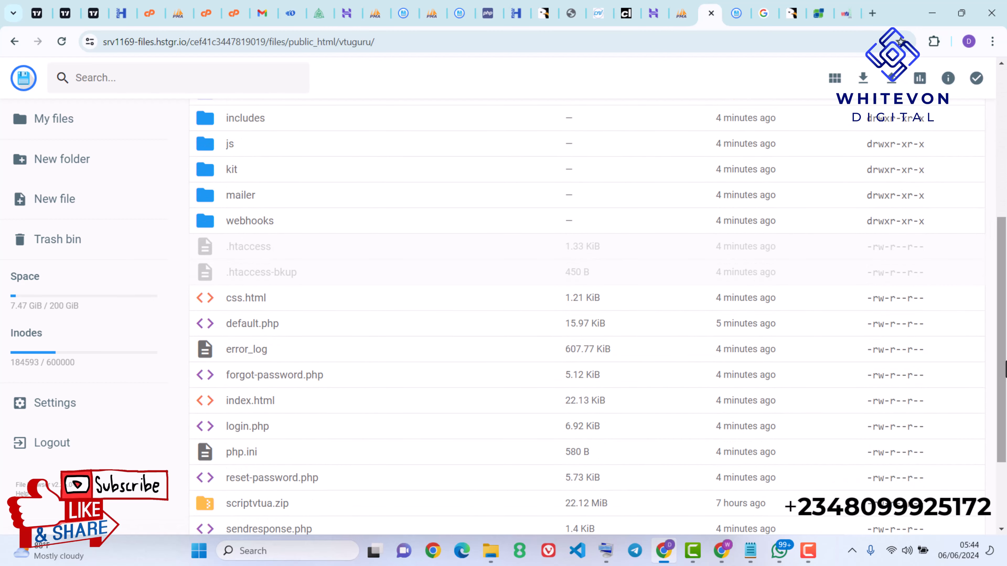
left_click(292, 402)
right_click(292, 402)
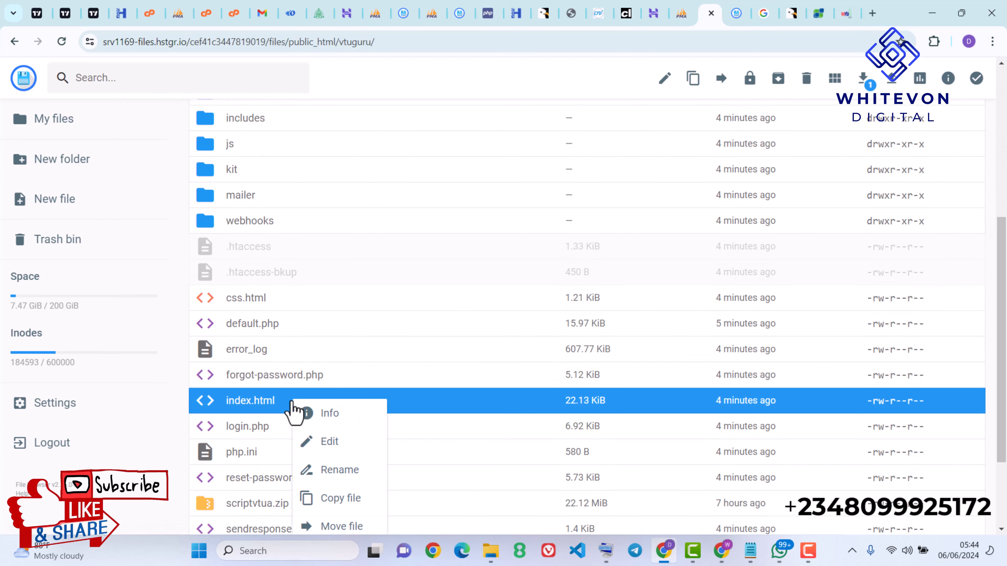
left_click(353, 453)
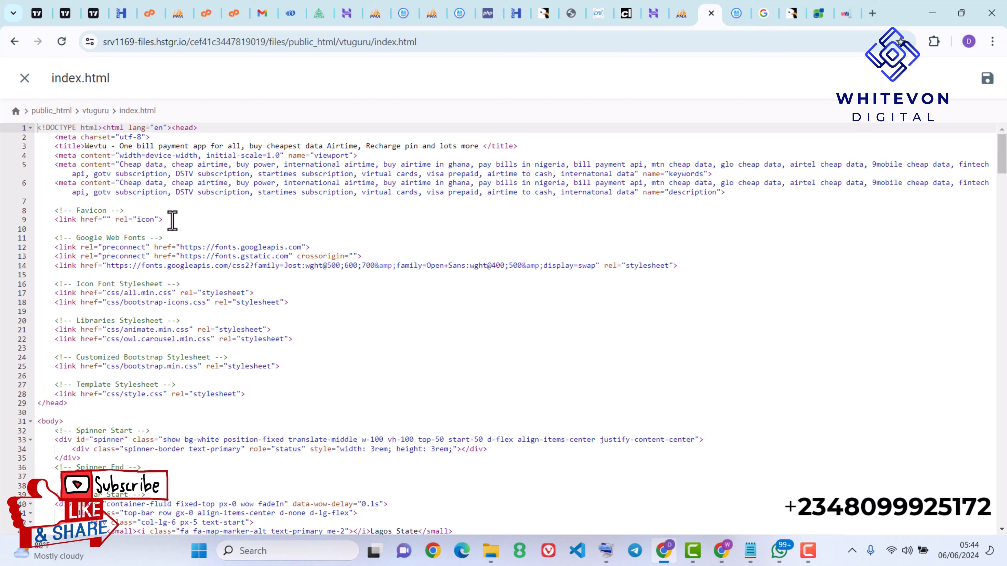
- Try replacing the site name Wevtu in the index.html title with hgggh, undo it and close the file
double_click(90, 147)
type("hgggh")
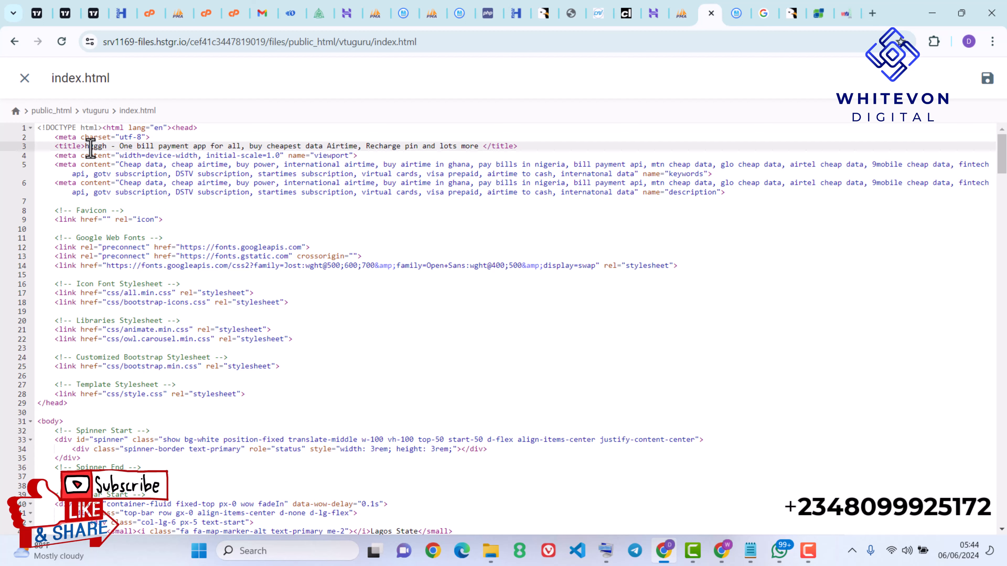
key("ctrl+z")
left_click_drag(1005, 156, 1004, 219)
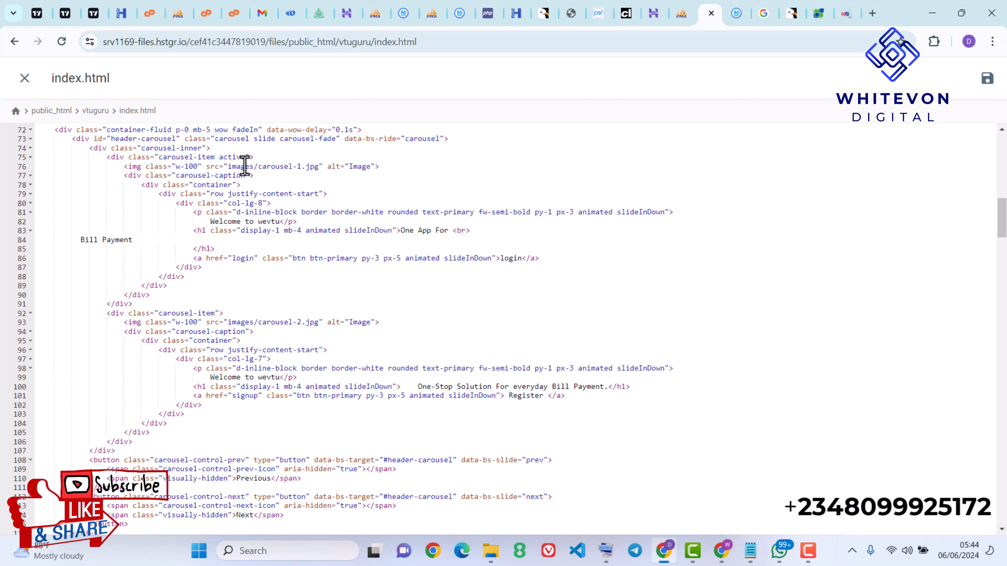
left_click(25, 77)
left_click(569, 125)
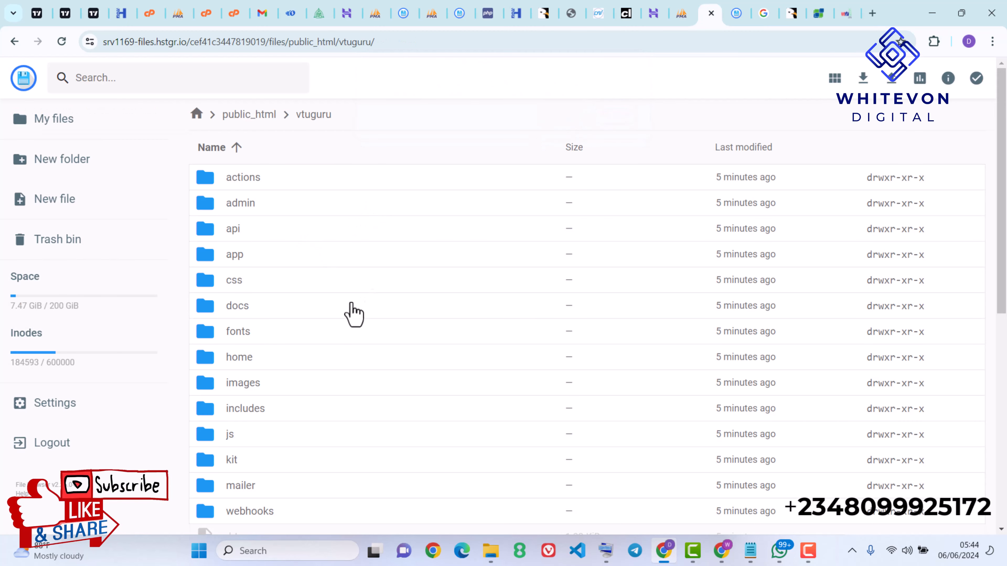
- Open vtuguru's images folder and copy the file name carousel-1.jpg without renaming the file
double_click(317, 391)
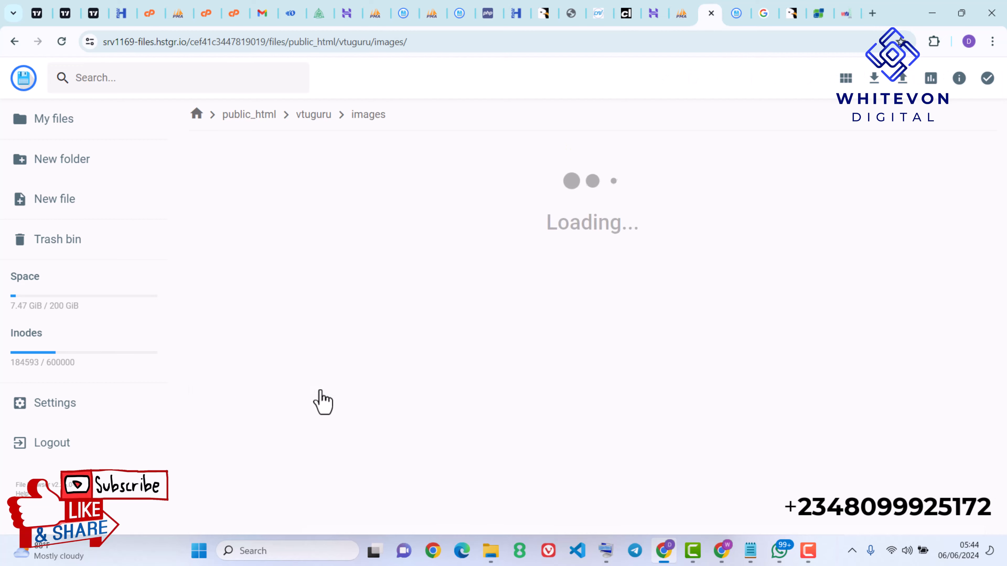
left_click(276, 207)
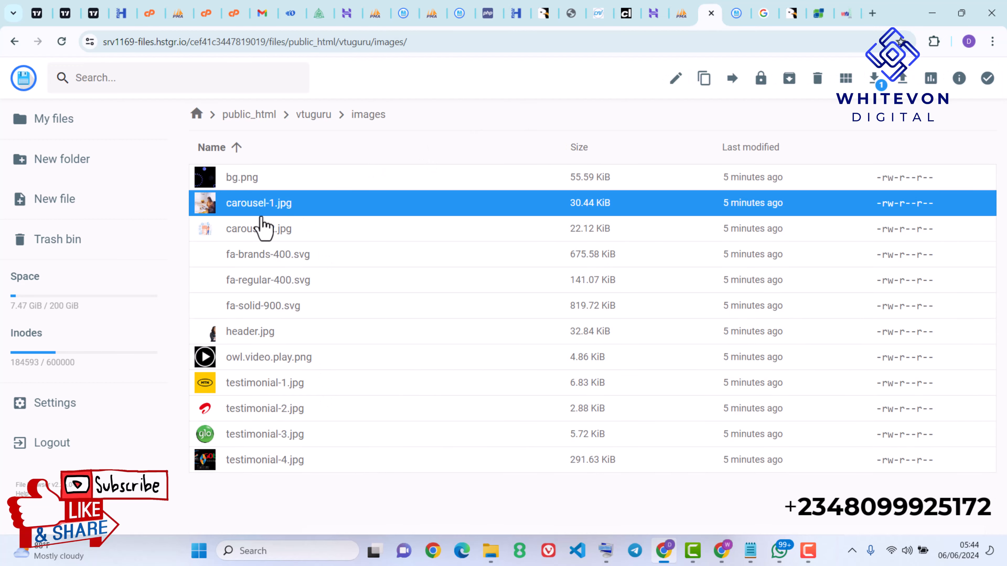
right_click(288, 207)
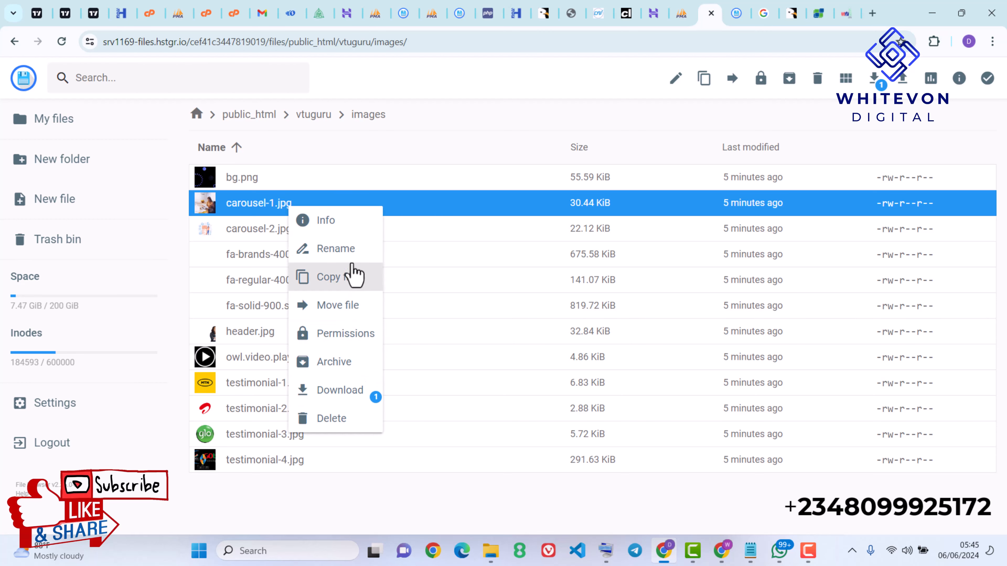
left_click(350, 252)
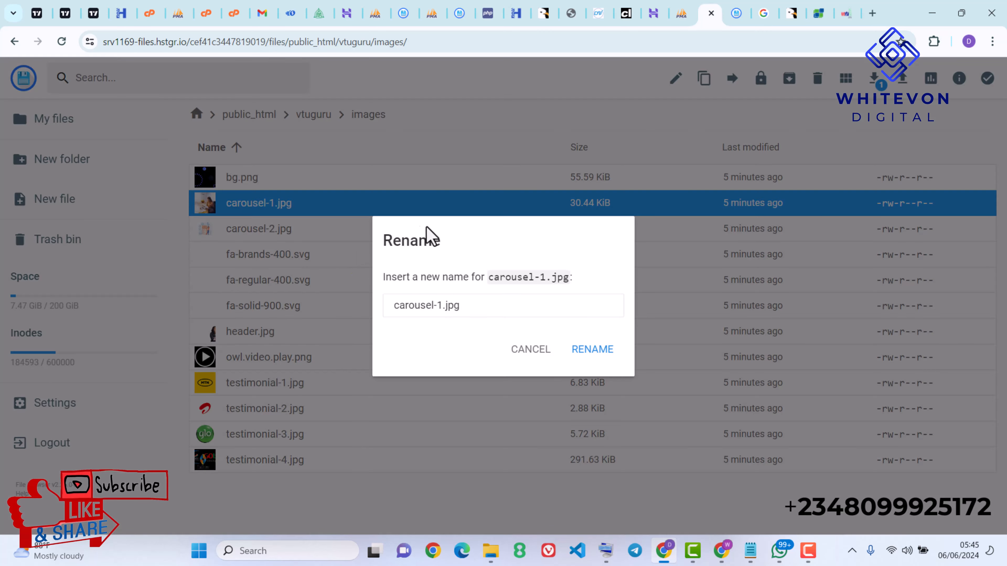
triple_click(462, 297)
right_click(462, 297)
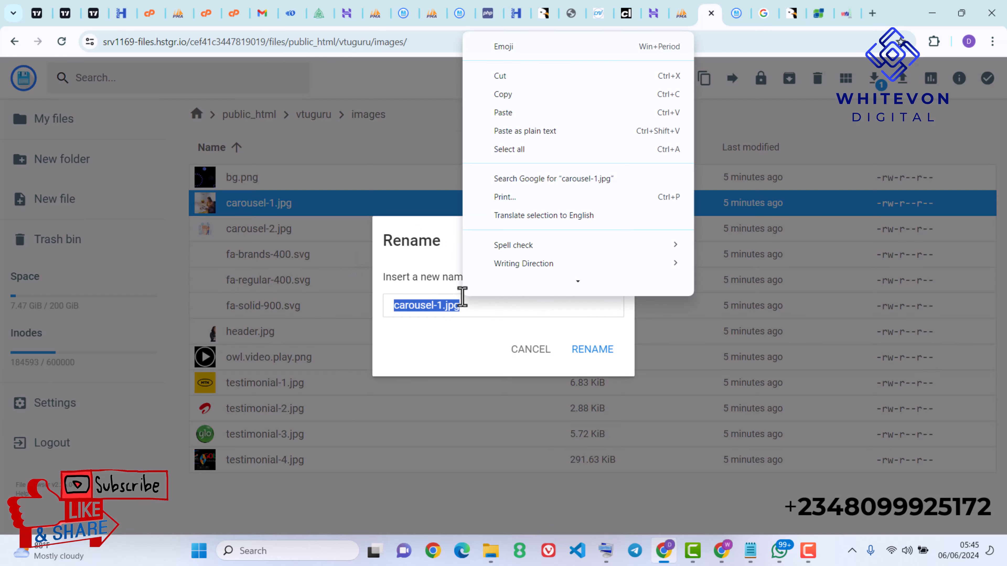
left_click(542, 94)
left_click(549, 351)
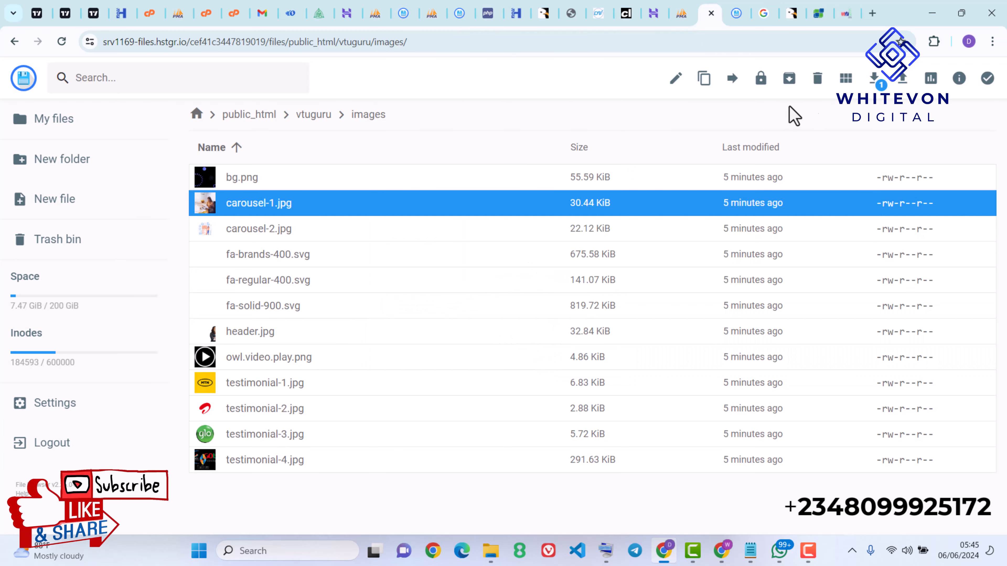
- Delete carousel-1.jpg and carousel-2.jpg from the images folder, skipping the trash bin
left_click(818, 79)
left_click(596, 324)
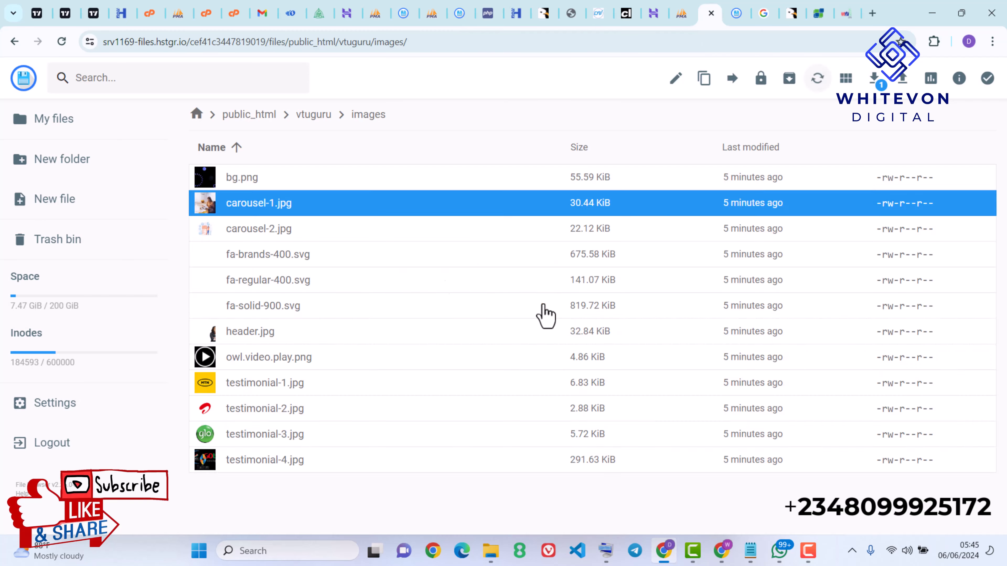
left_click(308, 212)
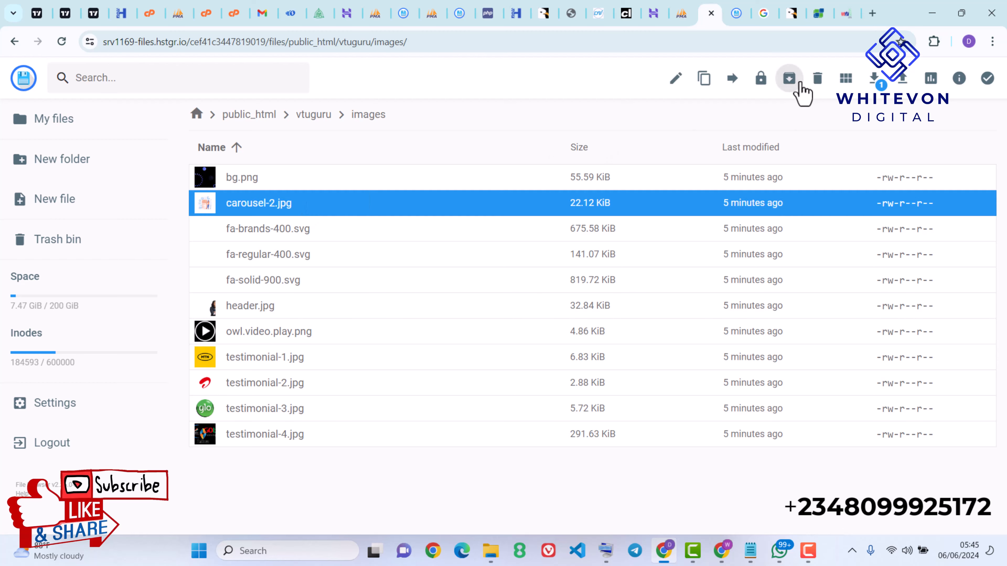
left_click(817, 79)
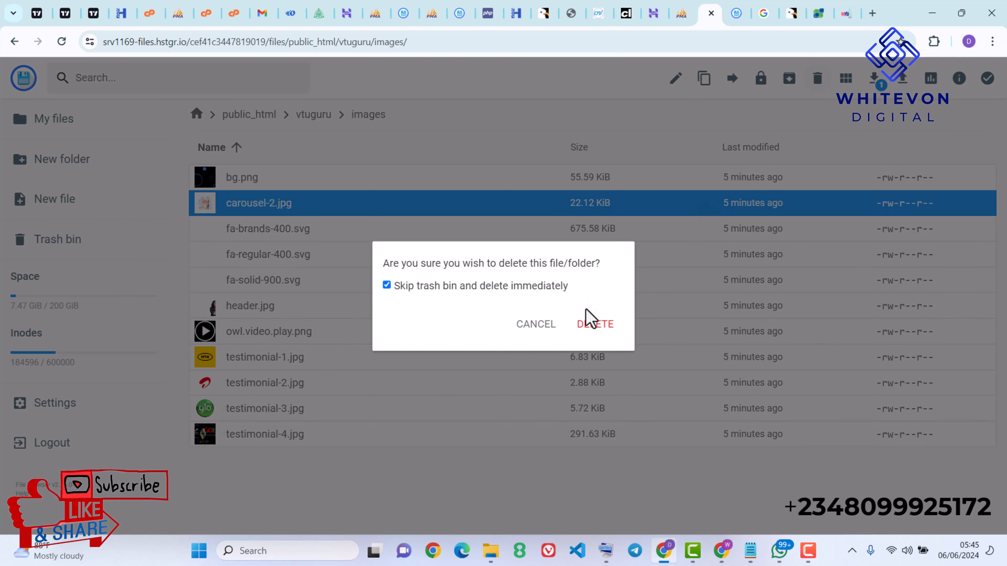
left_click(595, 329)
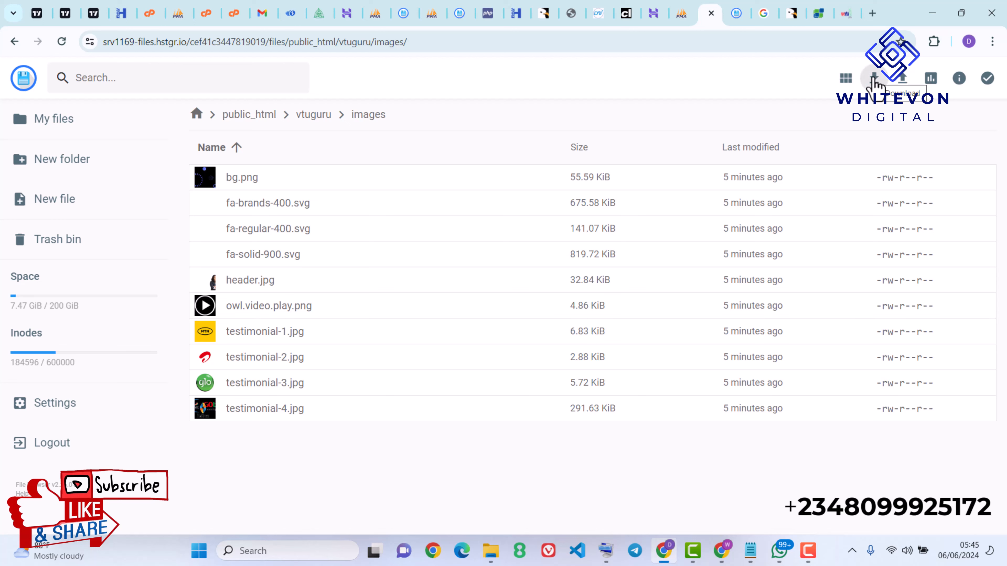
- Upload Untitled design (21).jpg and Untitled design (22).jpg to the images folder, and rename the (21) image as carousel-1.jpg
left_click(904, 79)
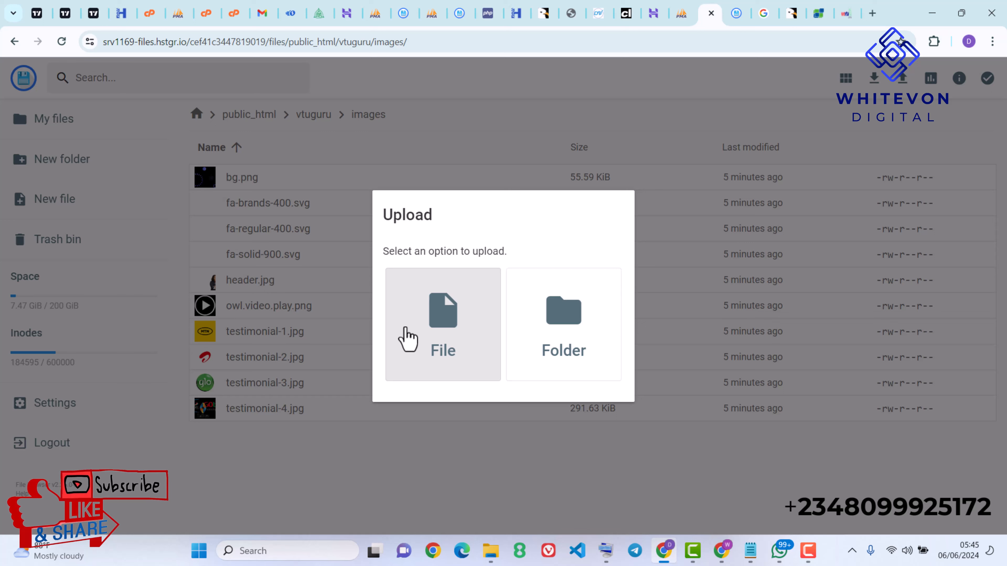
left_click(407, 337)
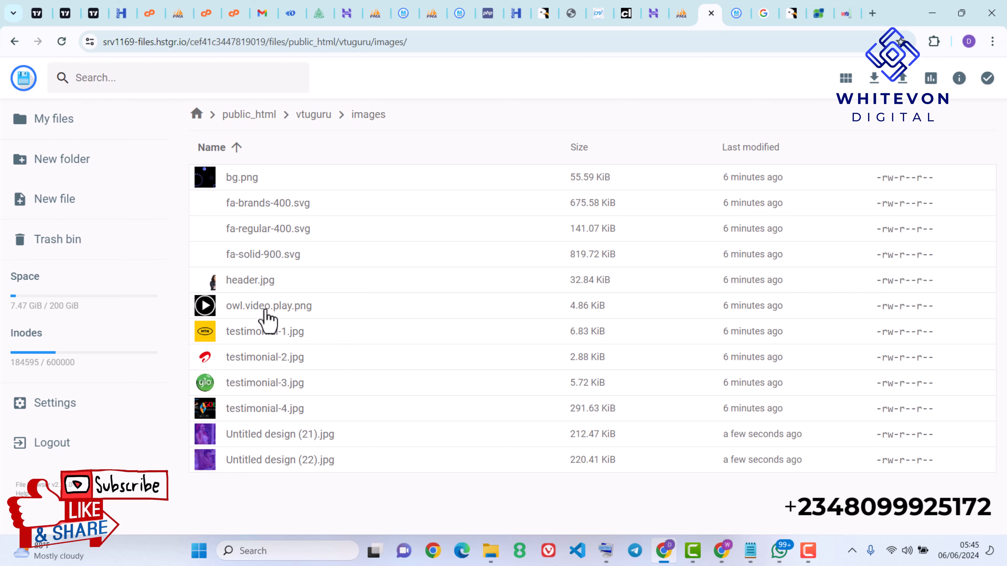
left_click(317, 459)
right_click(319, 444)
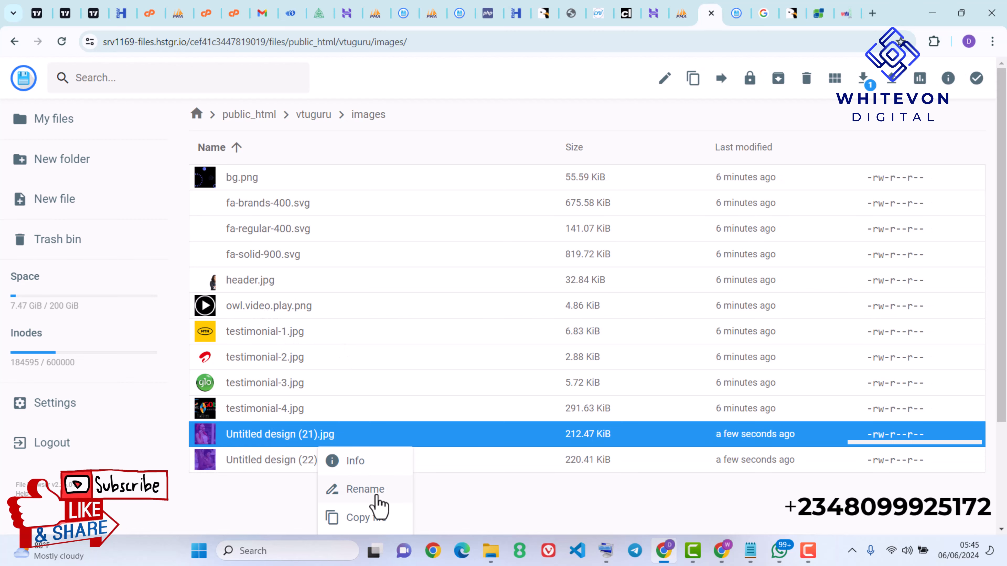
left_click(369, 492)
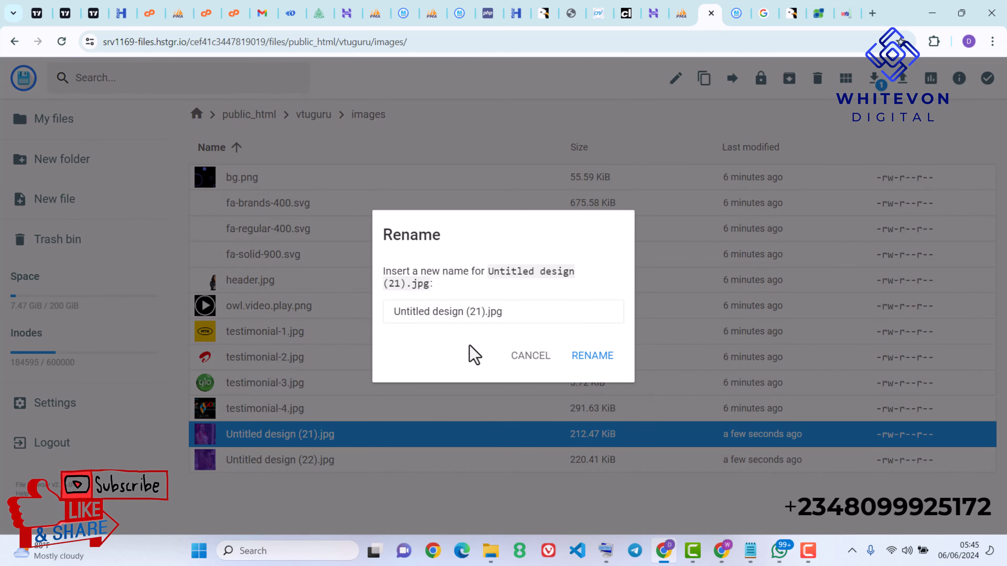
triple_click(486, 306)
key("ctrl+v")
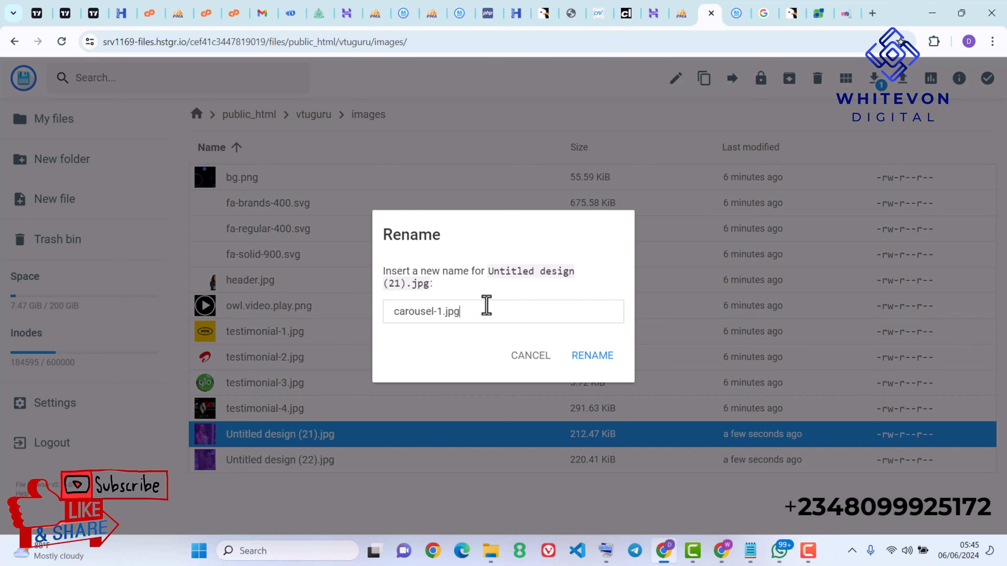
key("Return")
- Rename Untitled design (22).jpg as carousel-2.jpg
right_click(337, 461)
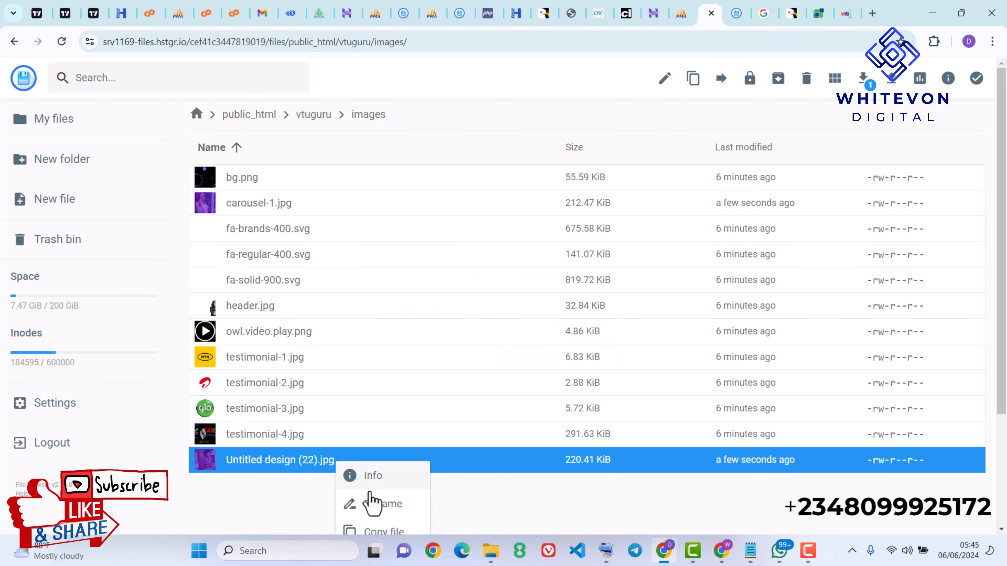
left_click(382, 508)
triple_click(447, 313)
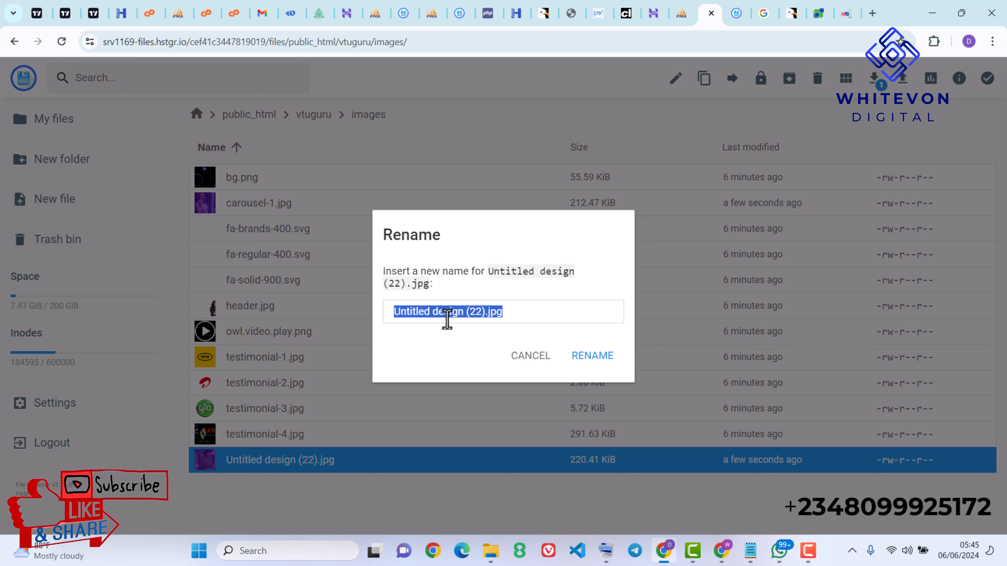
type("carousel-1.jpg")
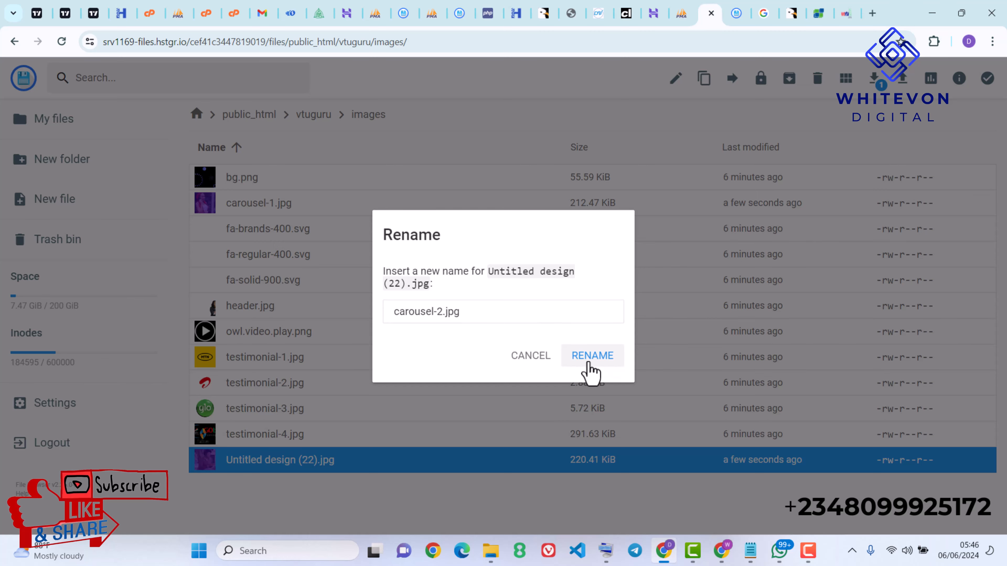
left_click(590, 368)
- Reopen index.html from the vtuguru folder and examine the header carousel markup for its image paths and welcome text
left_click(313, 115)
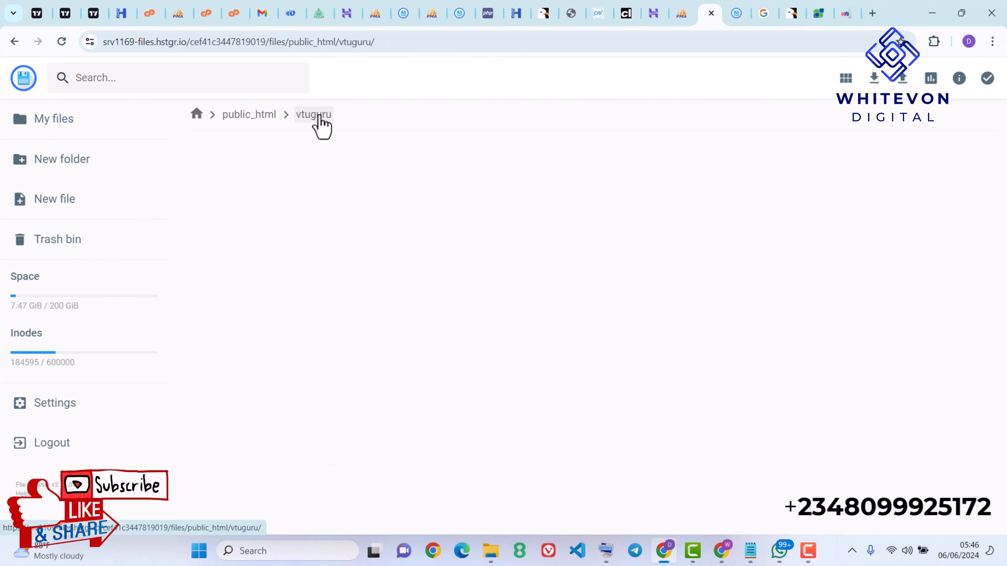
scroll(1003, 218, "down", 5)
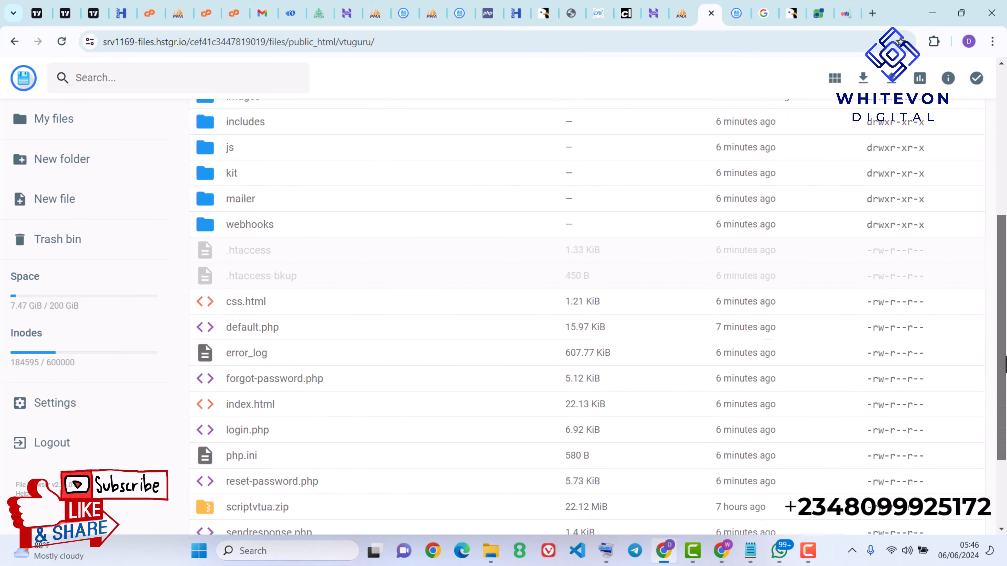
left_click(274, 413)
right_click(274, 414)
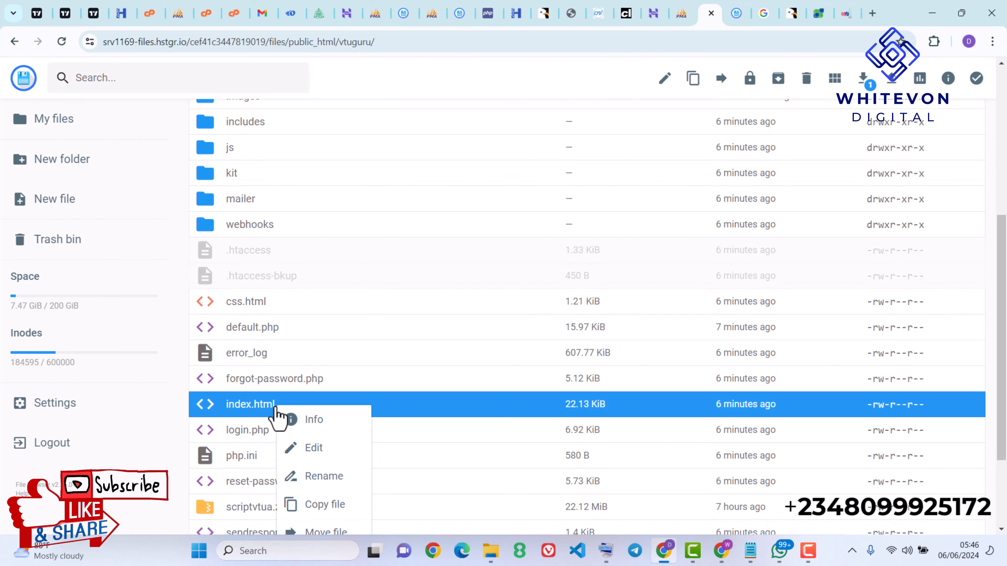
left_click(349, 465)
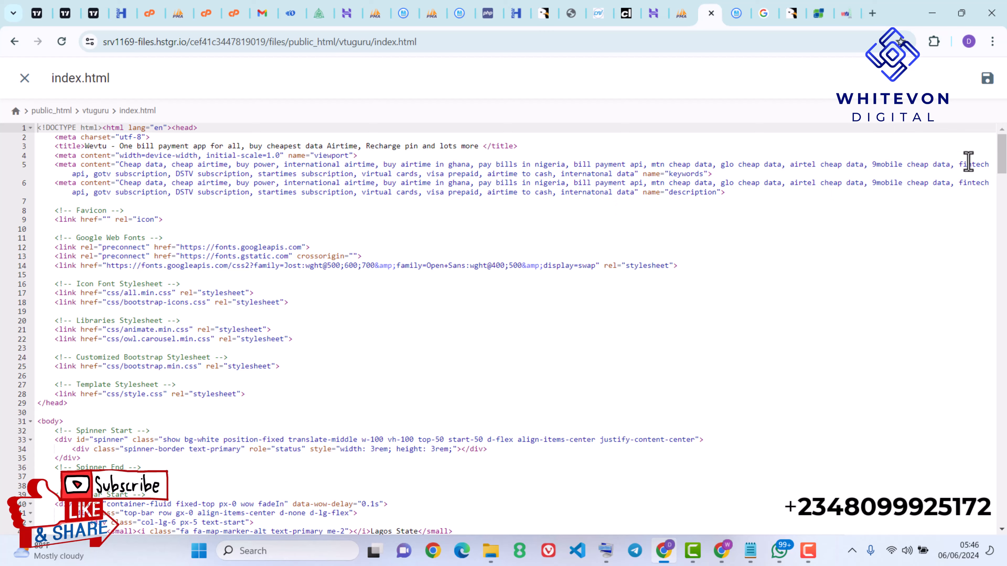
left_click_drag(1005, 160, 1006, 228)
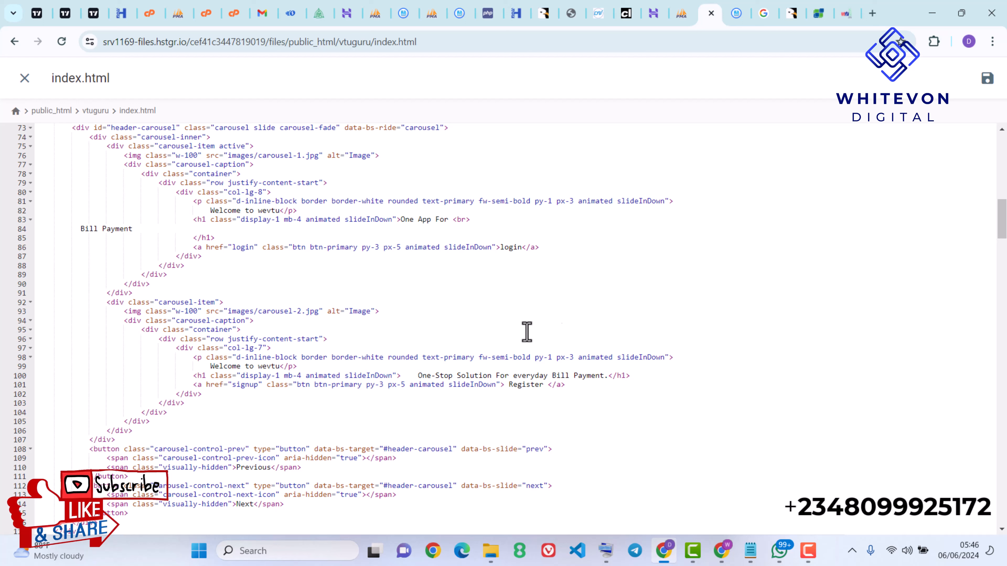
left_click(670, 357)
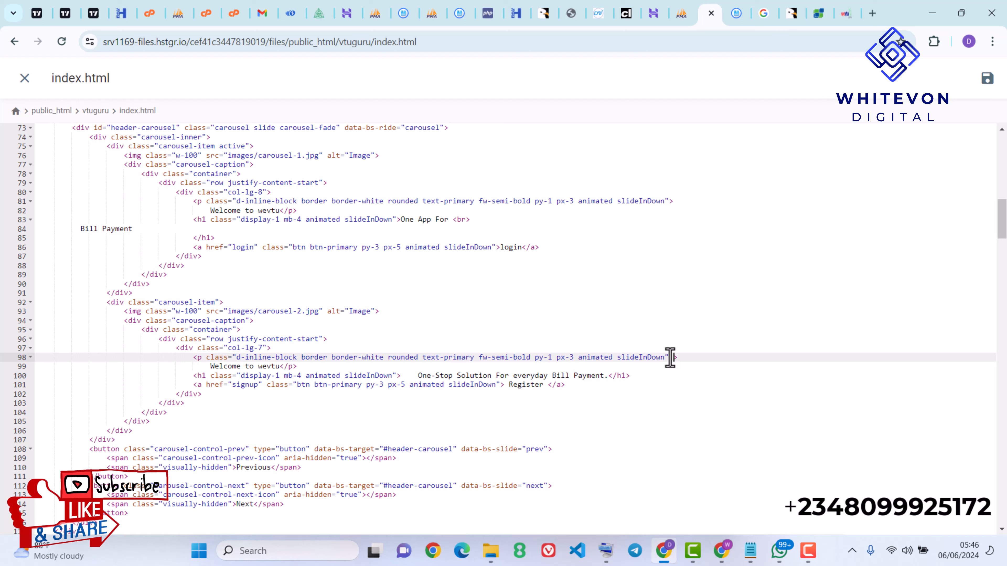